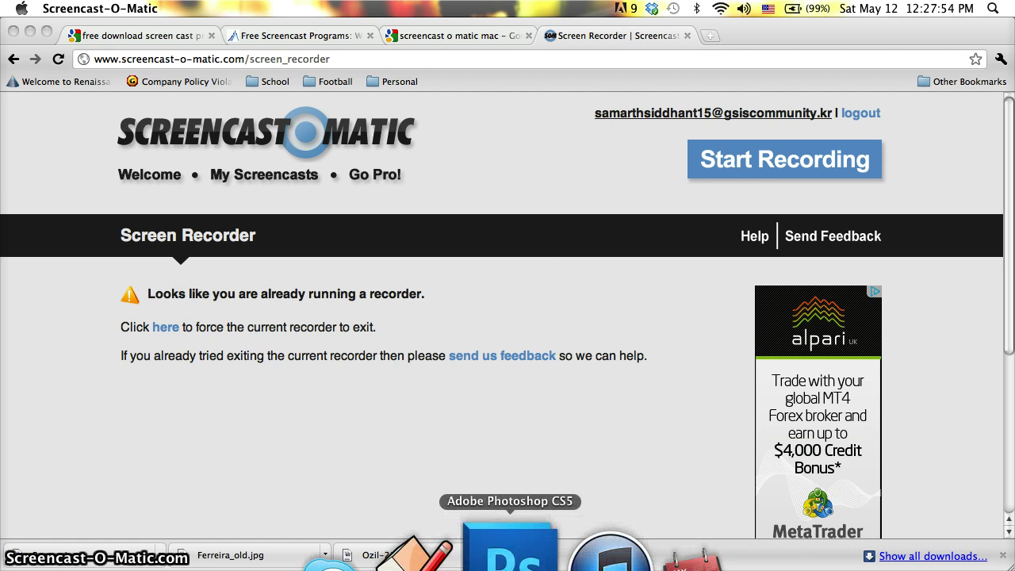
- Launch Photoshop CS5 from its Dock icon
{"action": "left_click", "coordinate": [510, 555]}
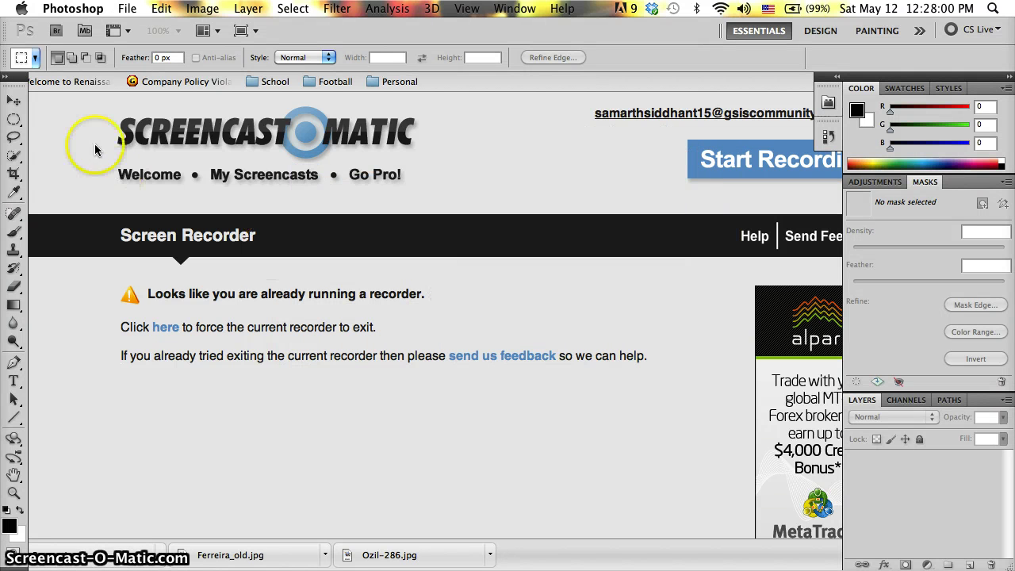
- Open Ozil-286.jpg and Romeu.jpg together from the Home Work folder via File > Open
{"action": "left_click", "coordinate": [127, 9]}
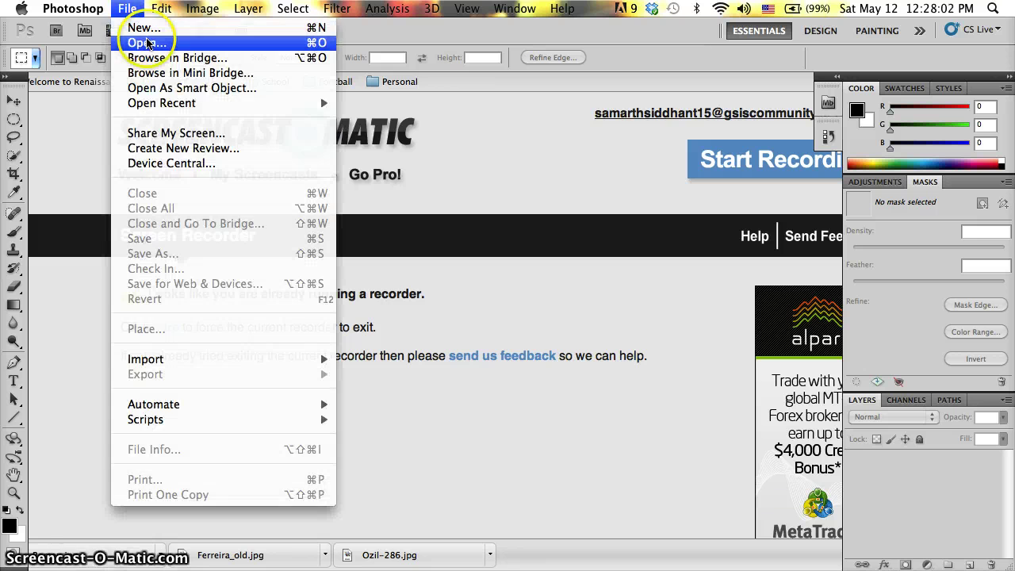
{"action": "left_click", "coordinate": [146, 40]}
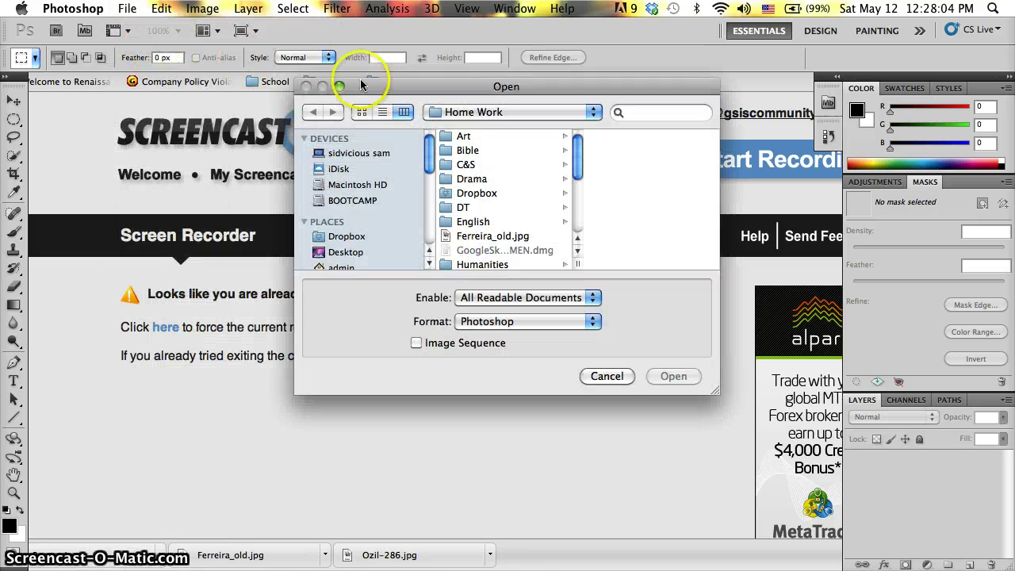
{"action": "scroll", "coordinate": [526, 228], "scroll_direction": "down", "scroll_amount": 5}
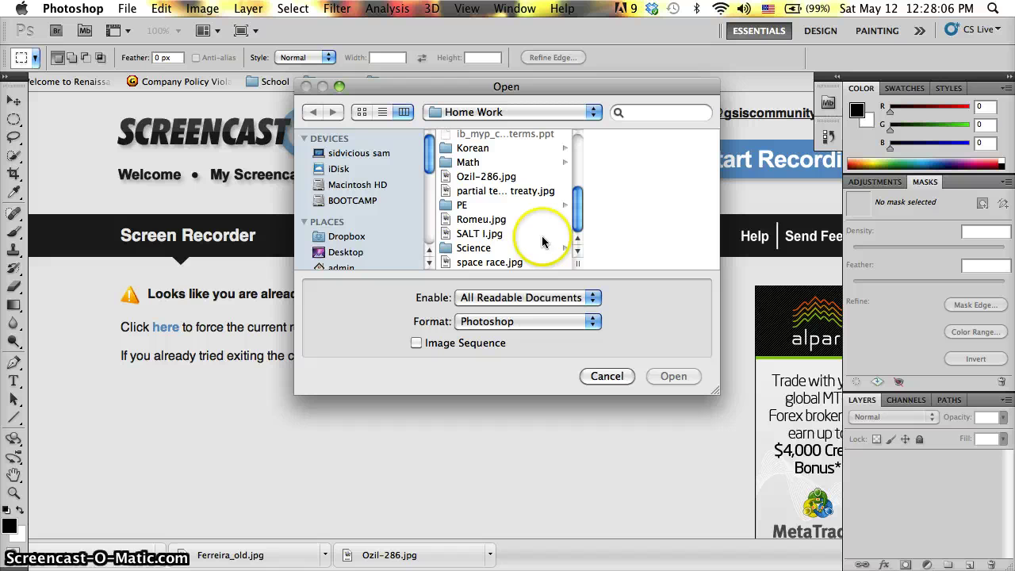
{"action": "left_click", "coordinate": [486, 180]}
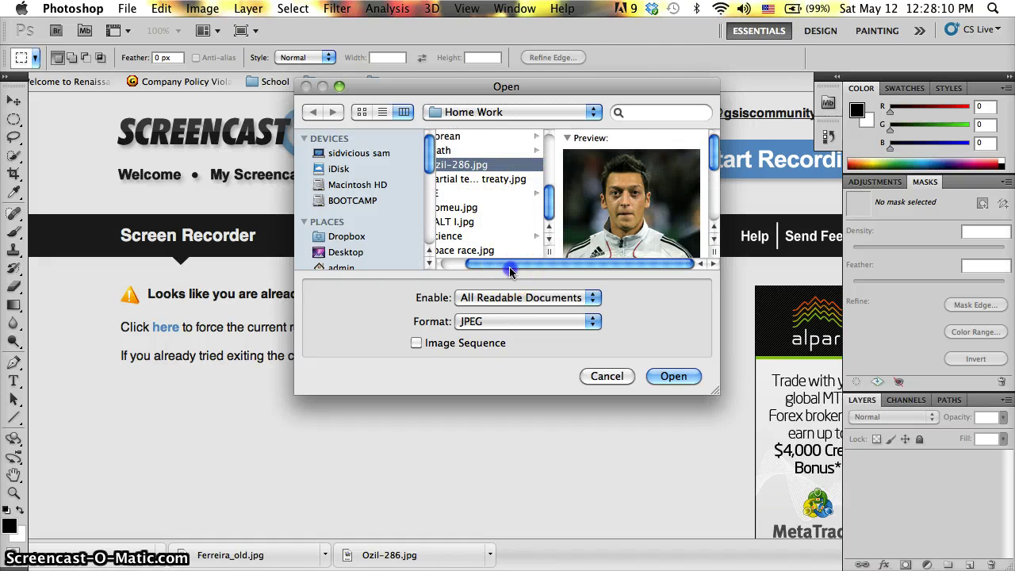
{"action": "left_click_drag", "start_coordinate": [501, 263], "coordinate": [446, 266]}
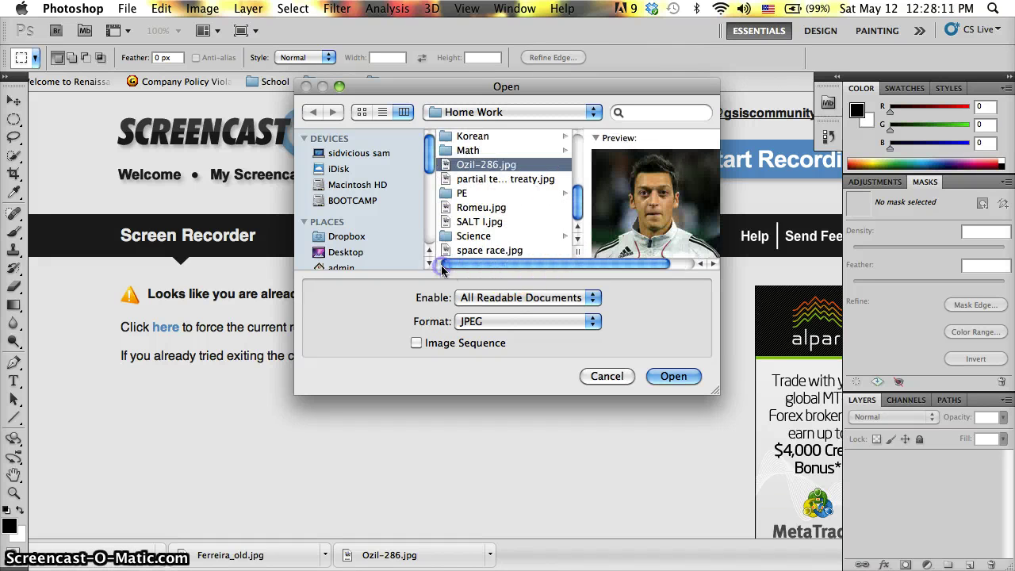
{"action": "left_click", "coordinate": [498, 208]}
{"action": "left_click", "coordinate": [691, 375]}
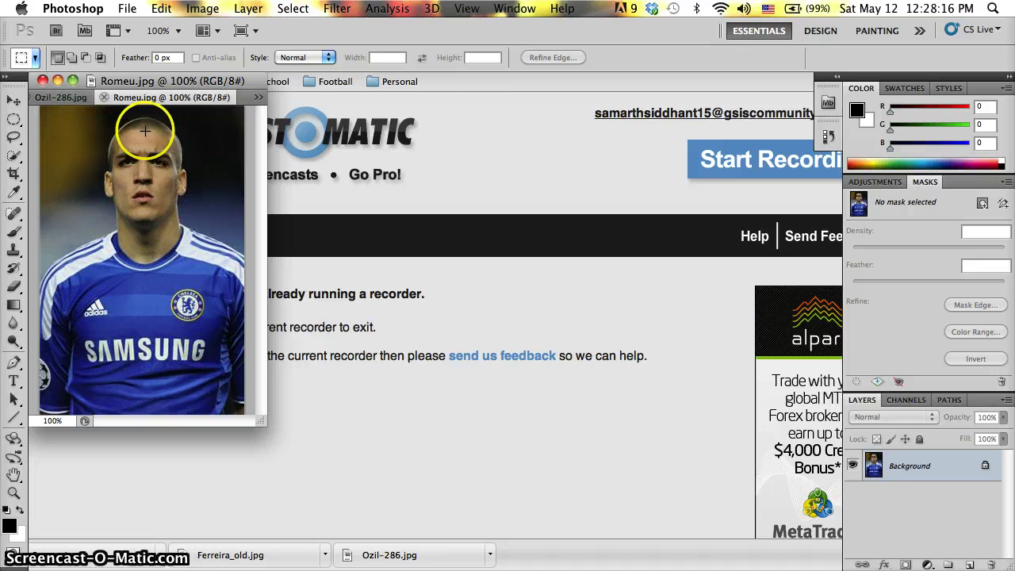
- Compare the Ozil-286.jpg and Romeu.jpg tabs and select the Lasso tool
{"action": "left_click", "coordinate": [42, 98]}
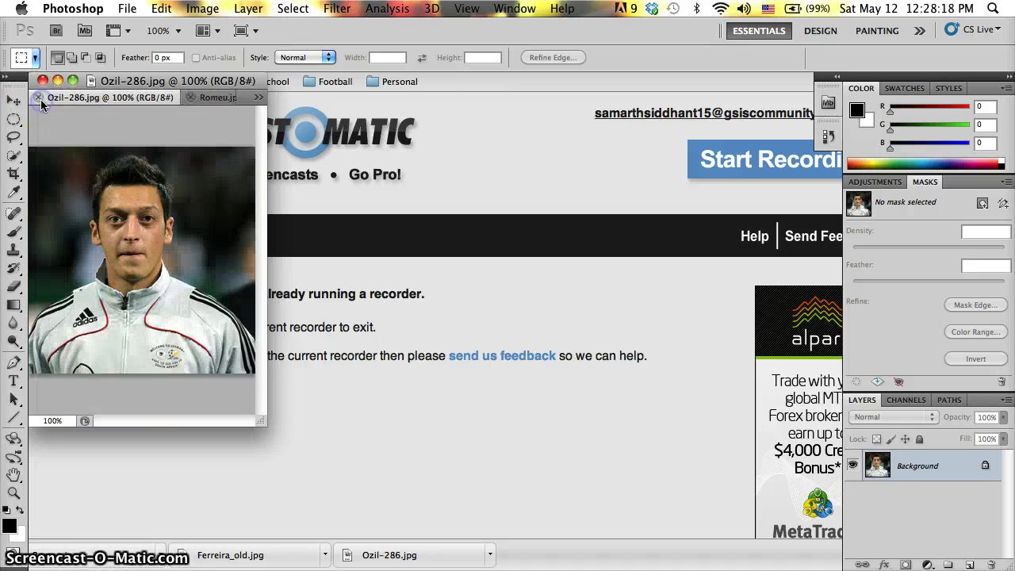
{"action": "left_click", "coordinate": [209, 98]}
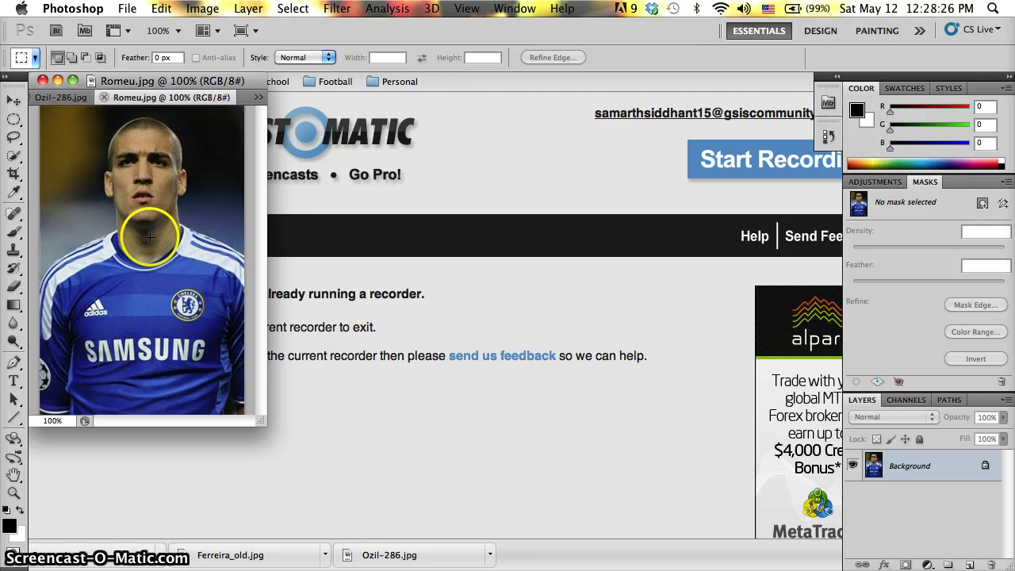
{"action": "left_click", "coordinate": [75, 97]}
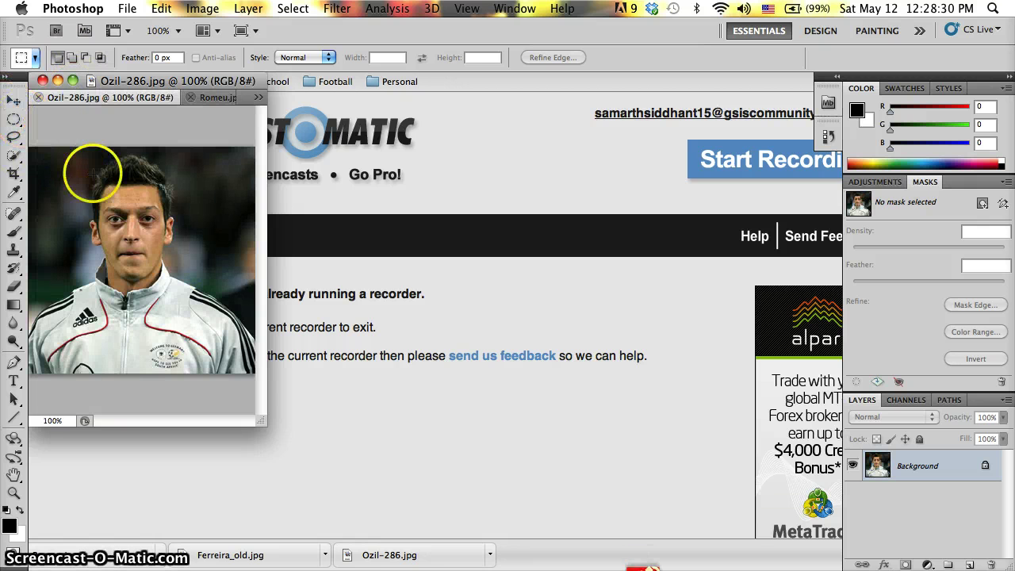
{"action": "left_click", "coordinate": [15, 137]}
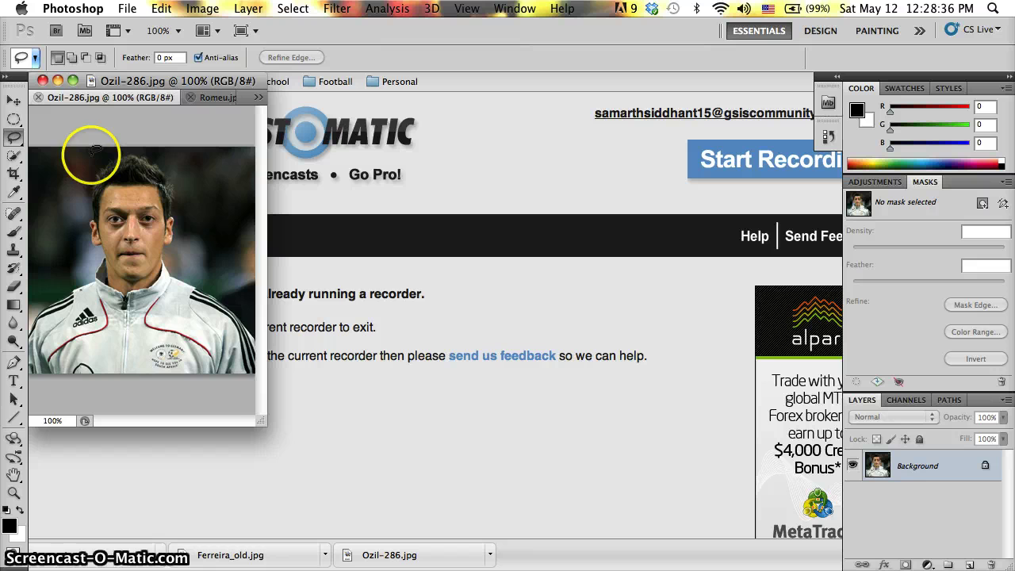
- In Romeu.jpg, lasso the area beside the left ear and Content-Aware fill it
{"action": "left_click", "coordinate": [205, 97]}
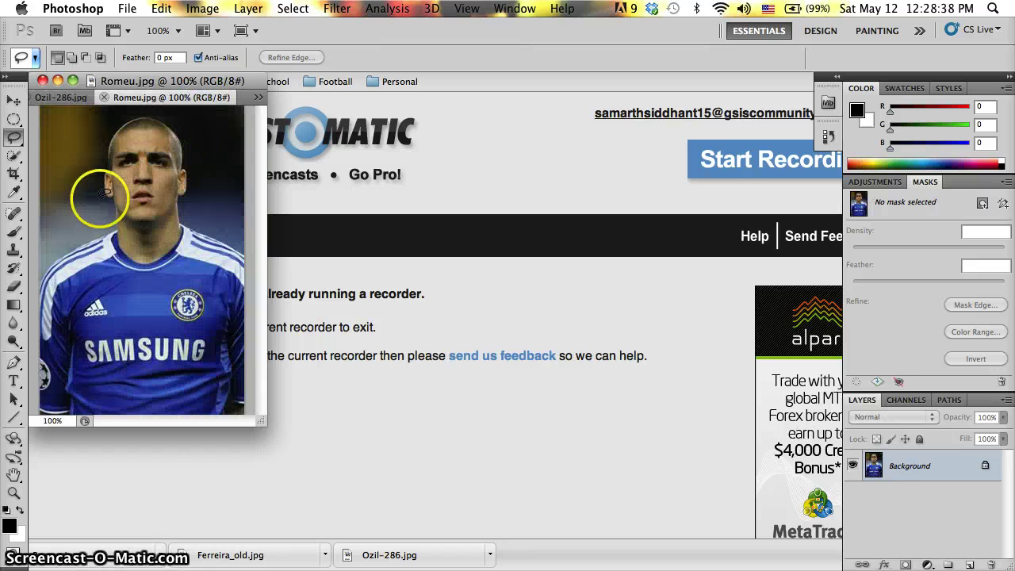
{"action": "left_click_drag", "start_coordinate": [110, 195], "coordinate": [106, 171]}
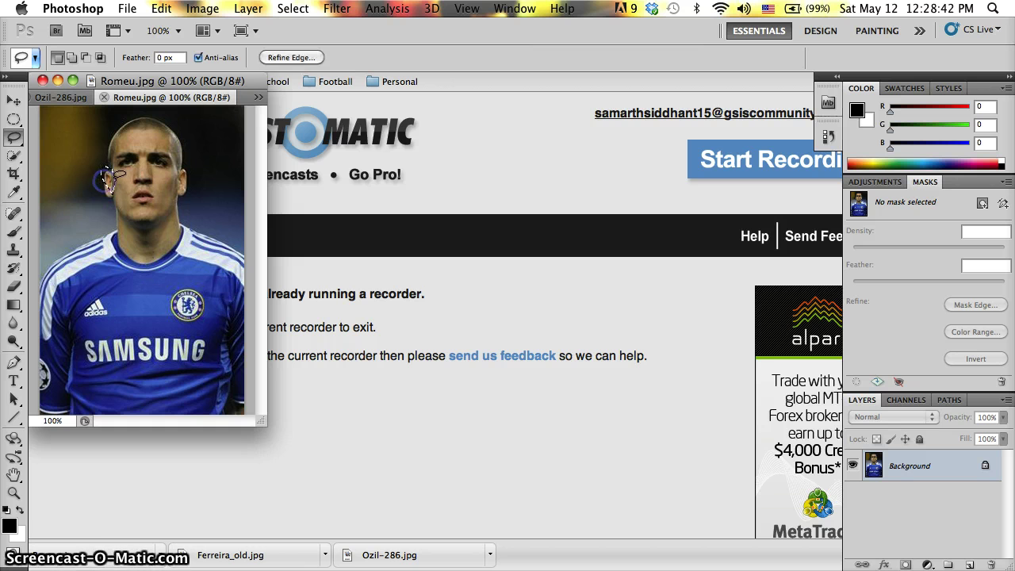
{"action": "left_click", "coordinate": [143, 169]}
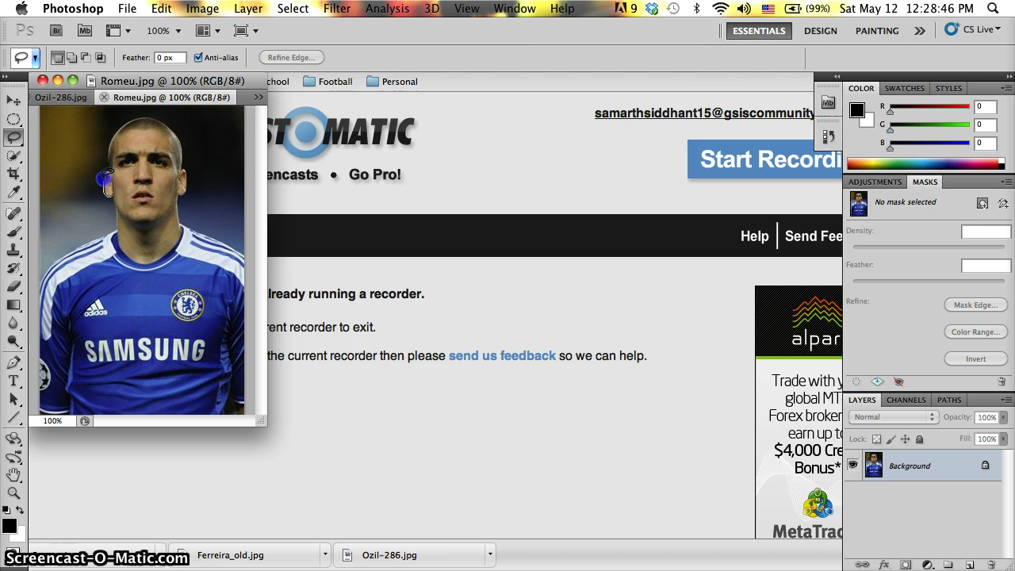
{"action": "left_click_drag", "start_coordinate": [106, 176], "coordinate": [110, 176]}
{"action": "key", "text": "shift+BackSpace"}
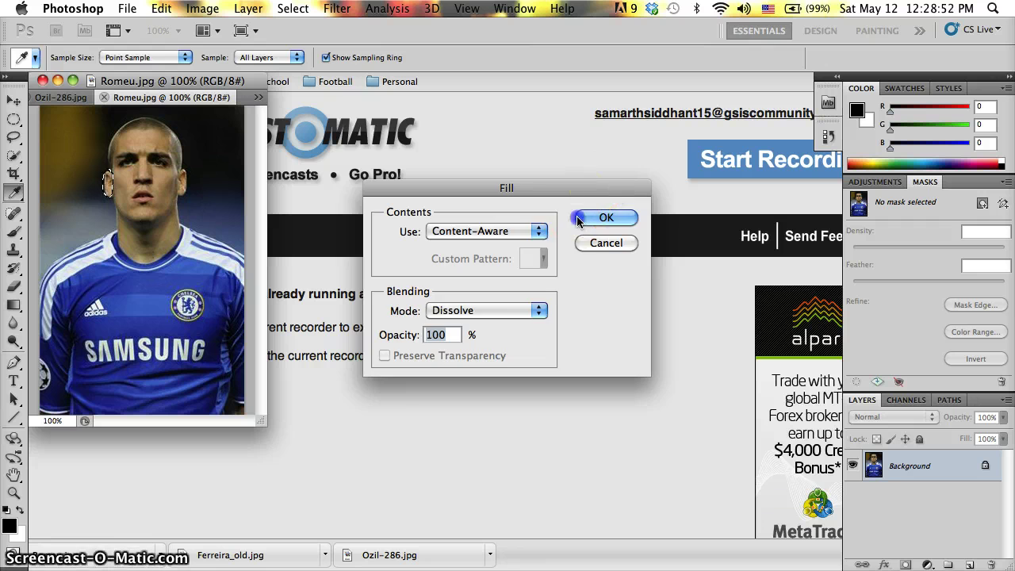
{"action": "left_click", "coordinate": [578, 219]}
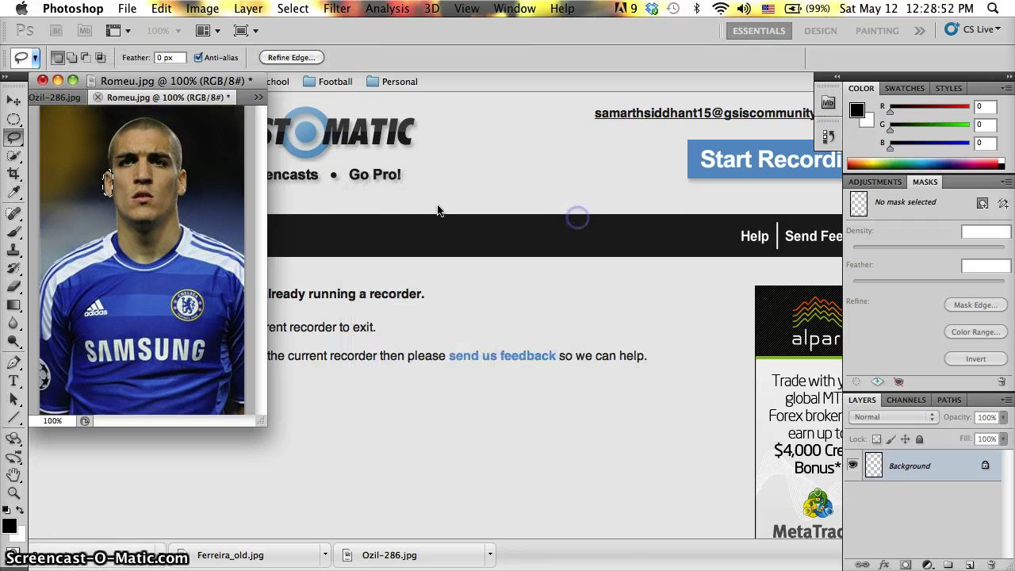
- Lasso the right ear area, Content-Aware fill it, then deselect
{"action": "left_click", "coordinate": [179, 169]}
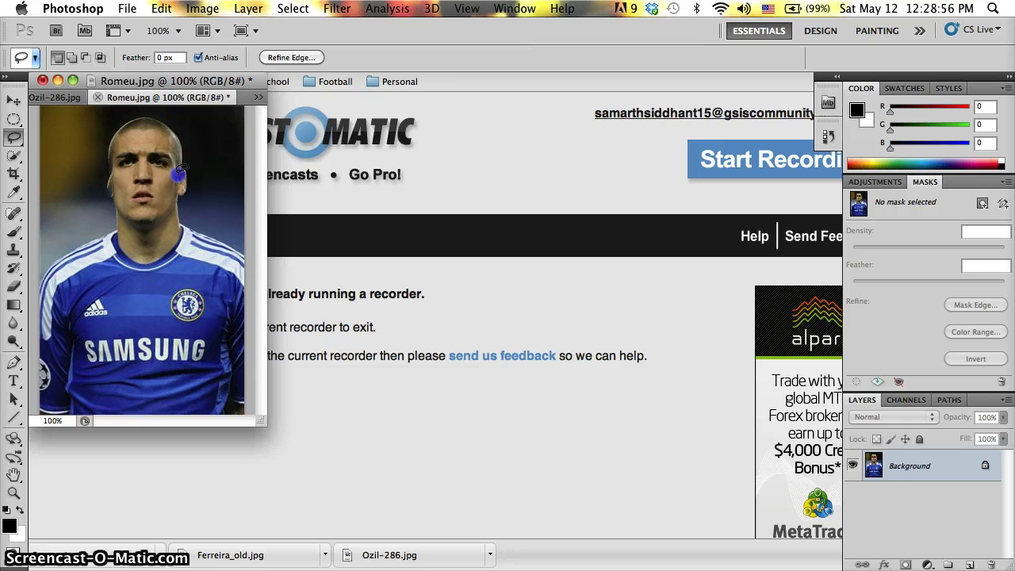
{"action": "left_click_drag", "start_coordinate": [179, 169], "coordinate": [184, 169]}
{"action": "left_click_drag", "start_coordinate": [181, 179], "coordinate": [180, 187]}
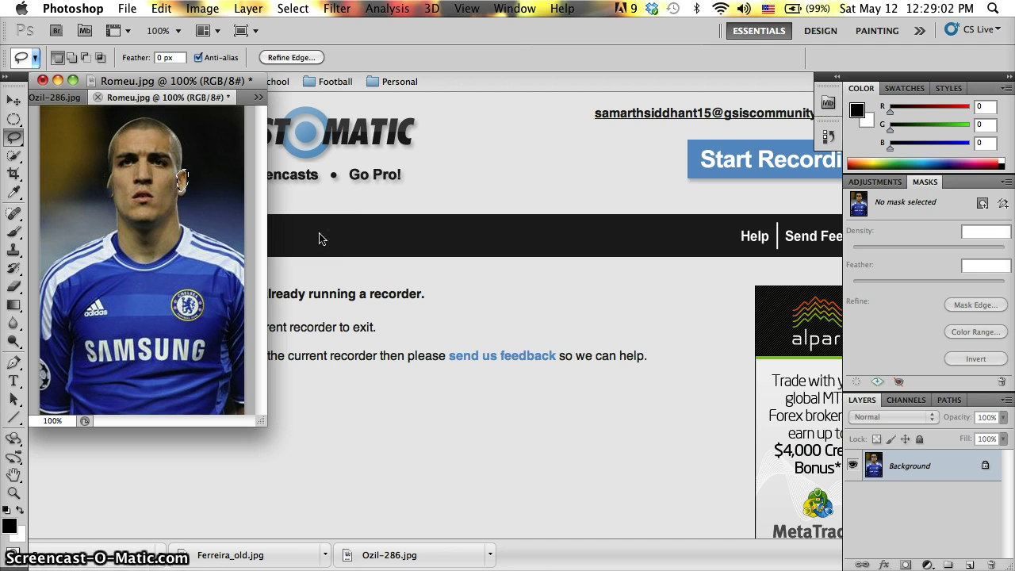
{"action": "key", "text": "shift+BackSpace"}
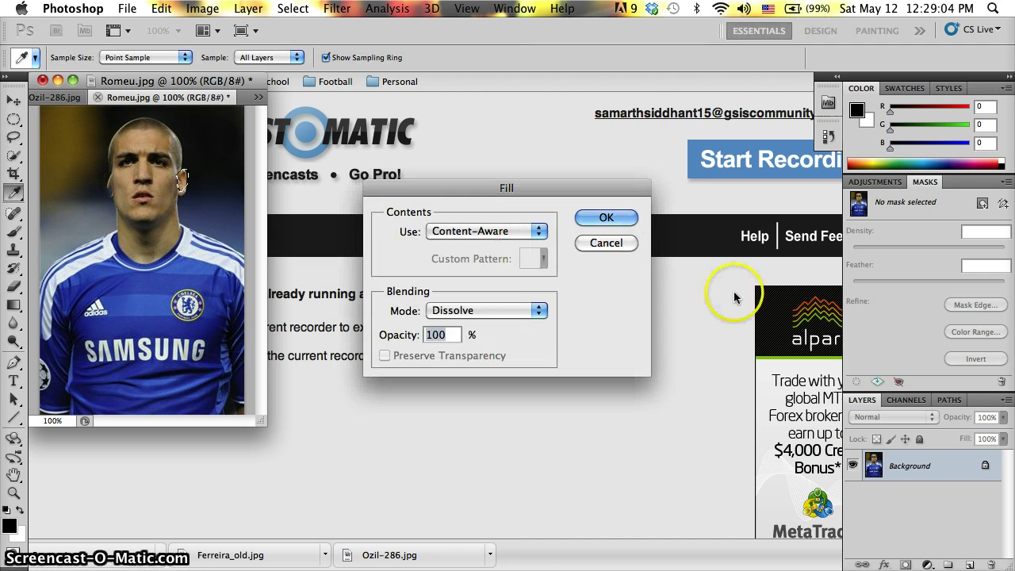
{"action": "left_click", "coordinate": [609, 218]}
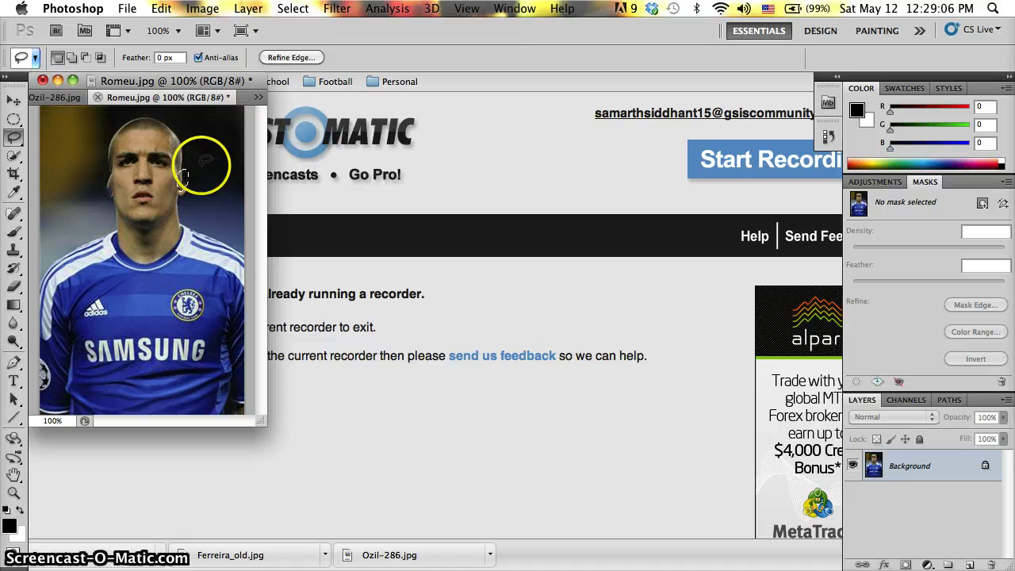
{"action": "key", "text": "super+d"}
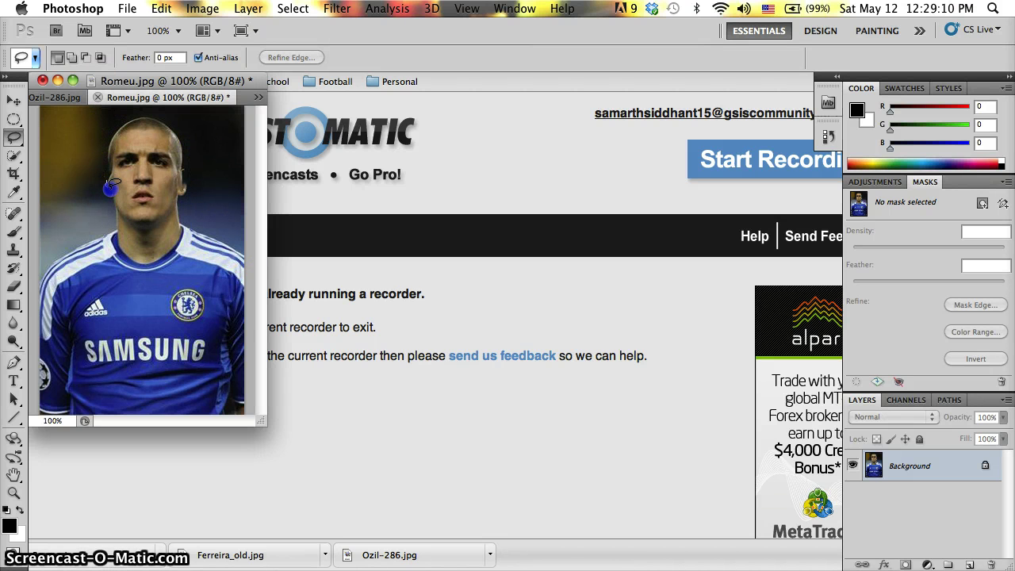
- Content-Aware fill two more small patches near the left and right ears
{"action": "left_click_drag", "start_coordinate": [115, 176], "coordinate": [111, 179]}
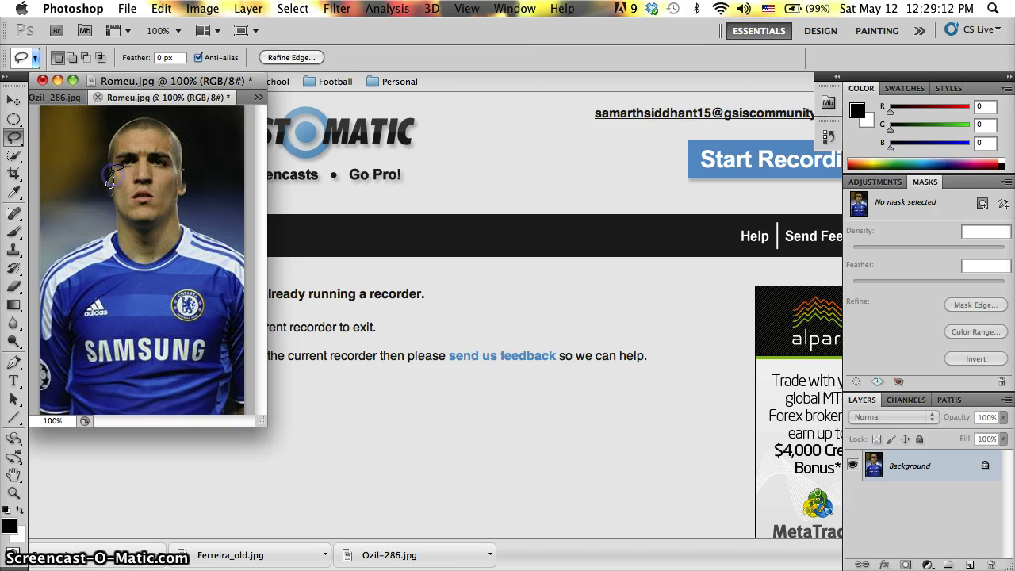
{"action": "key", "text": "Delete"}
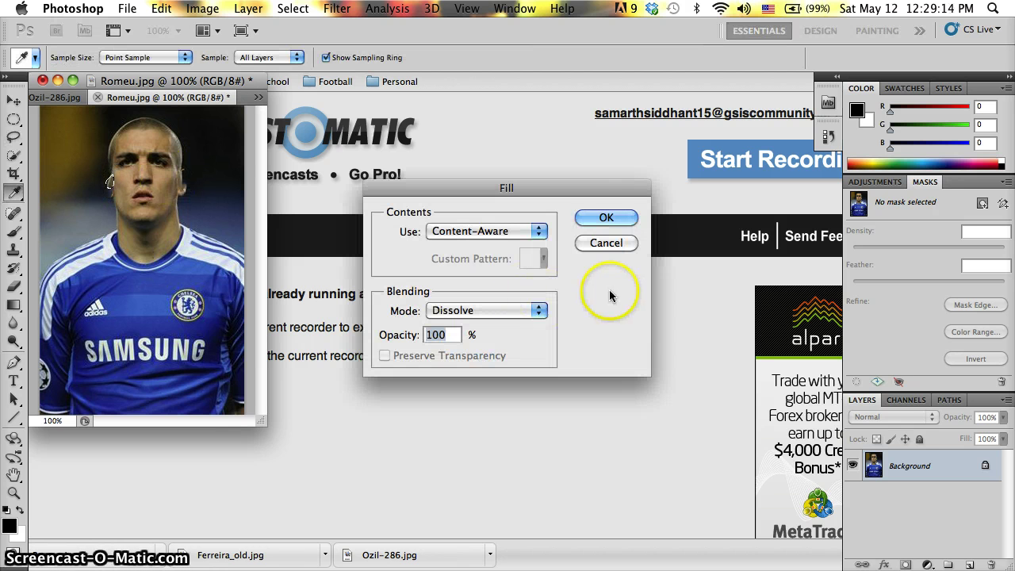
{"action": "left_click", "coordinate": [604, 218]}
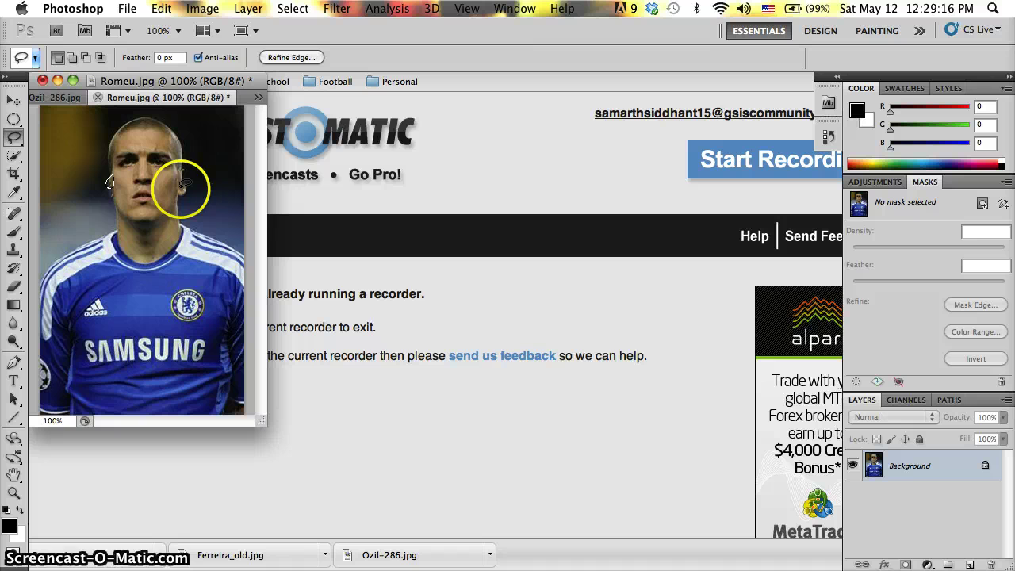
{"action": "left_click_drag", "start_coordinate": [187, 208], "coordinate": [194, 191]}
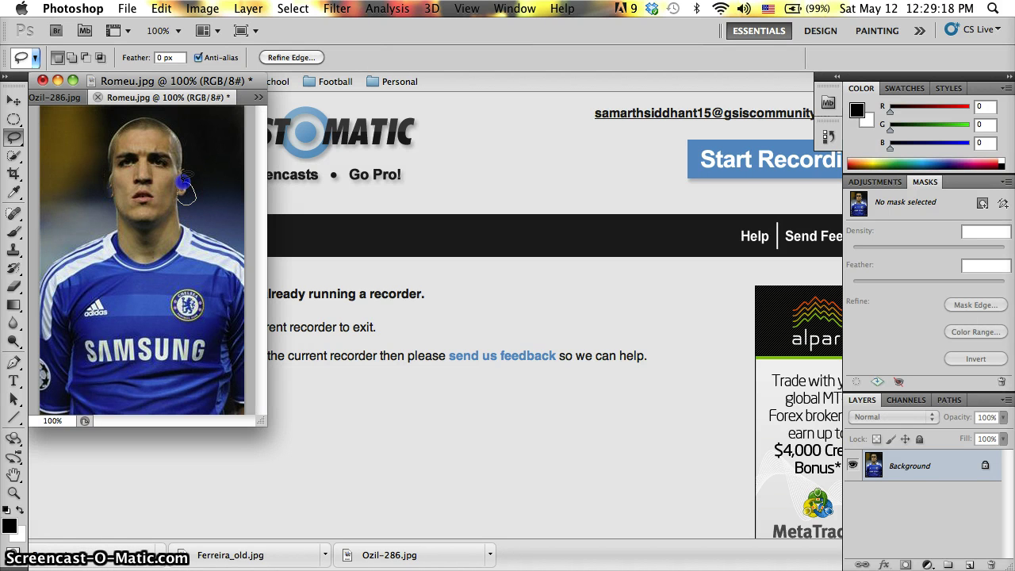
{"action": "key", "text": "Delete"}
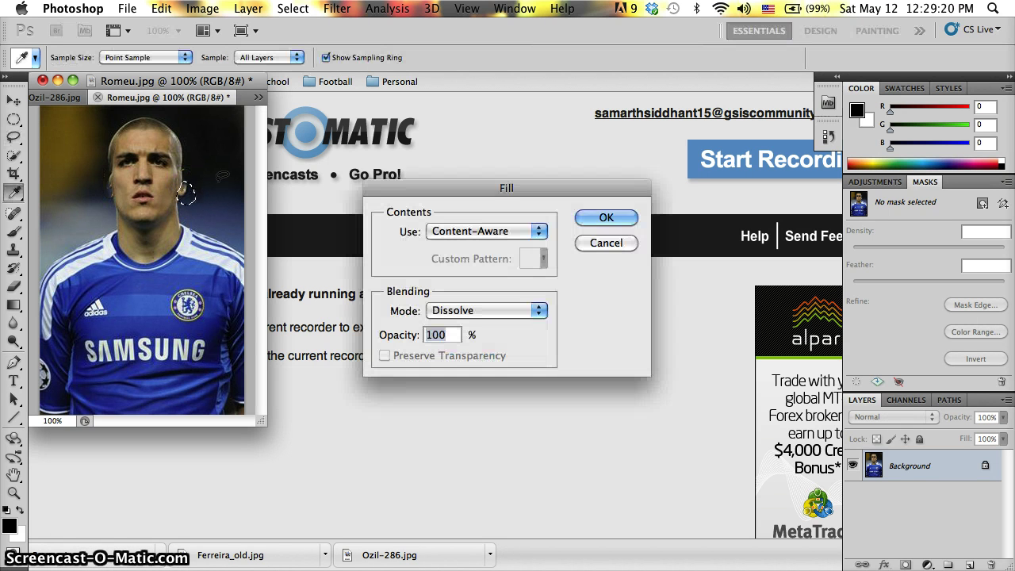
{"action": "left_click", "coordinate": [625, 221]}
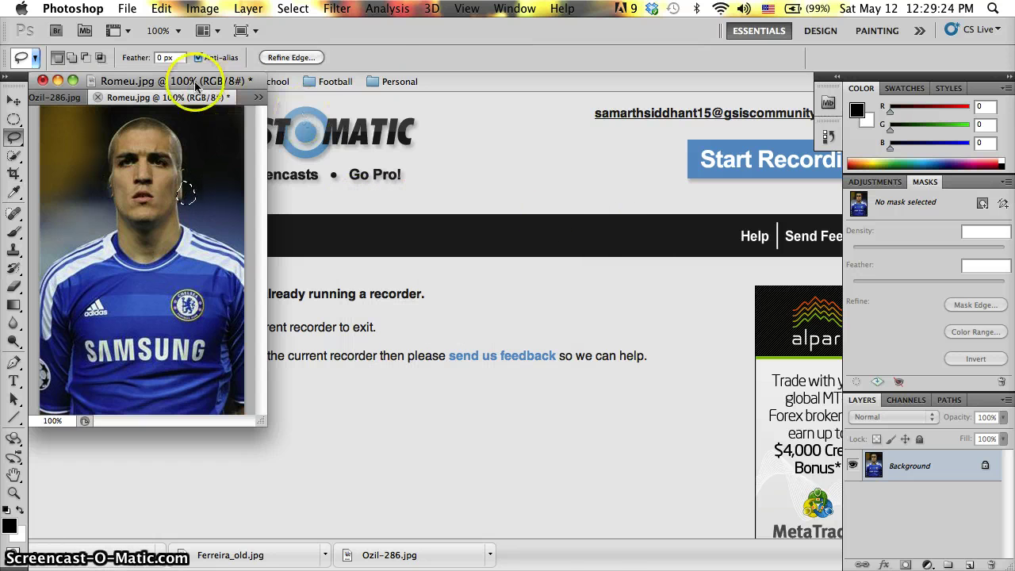
- In Ozil-286.jpg, lasso around the face and hair, discarding and restarting the outline once
{"action": "left_click", "coordinate": [69, 99]}
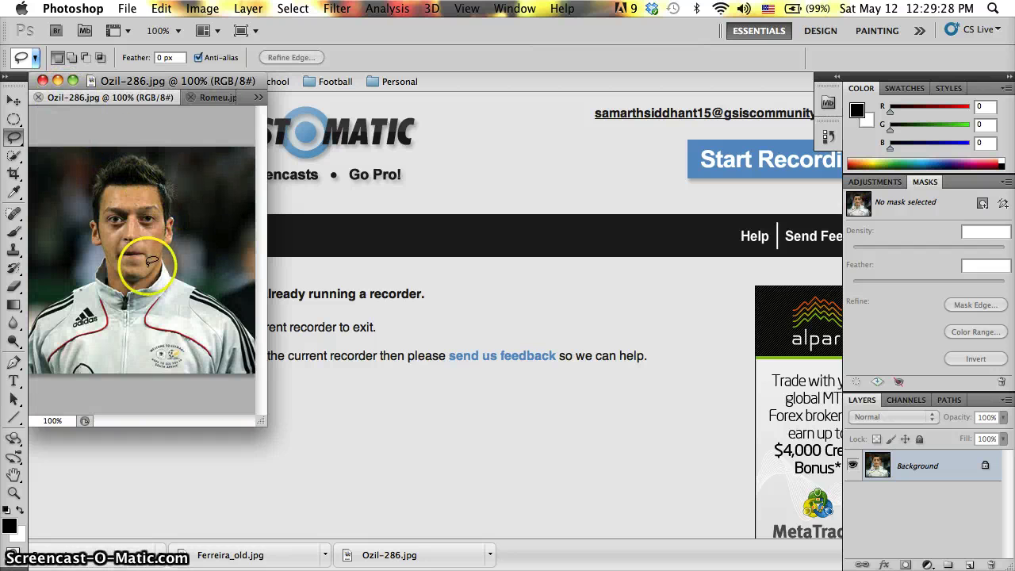
{"action": "left_click", "coordinate": [105, 238]}
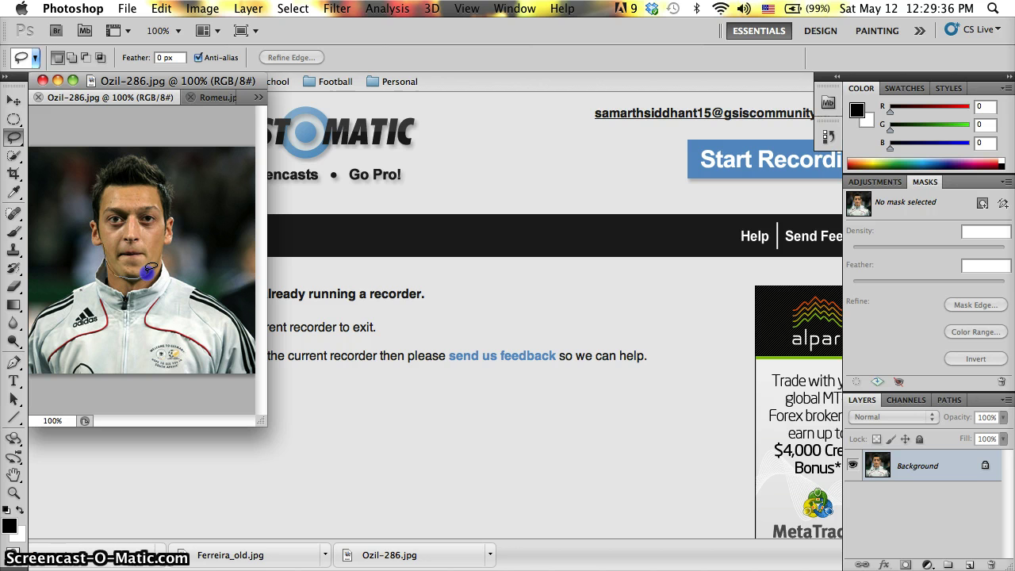
{"action": "left_click_drag", "start_coordinate": [149, 269], "coordinate": [161, 250]}
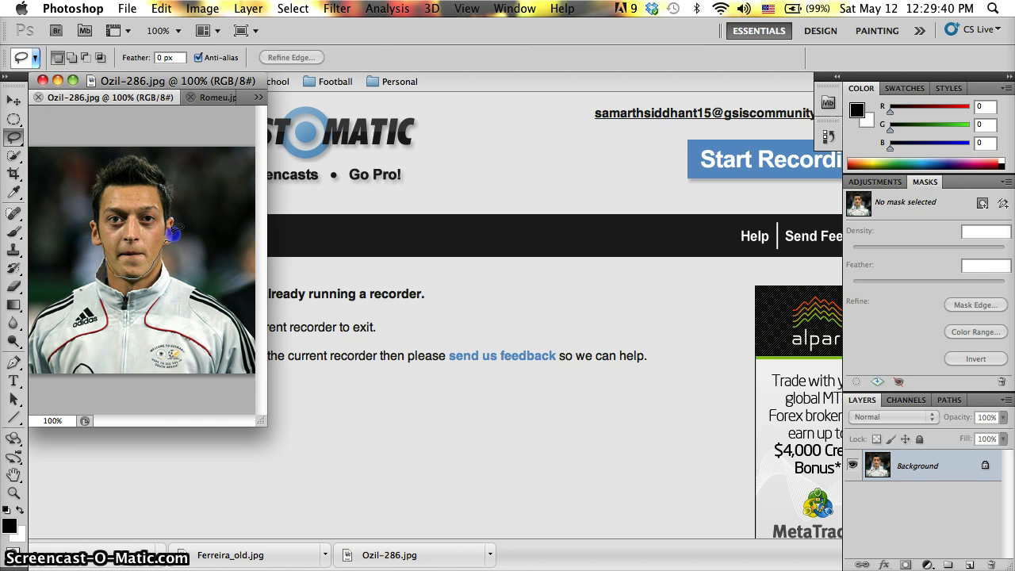
{"action": "left_click_drag", "start_coordinate": [171, 223], "coordinate": [172, 215]}
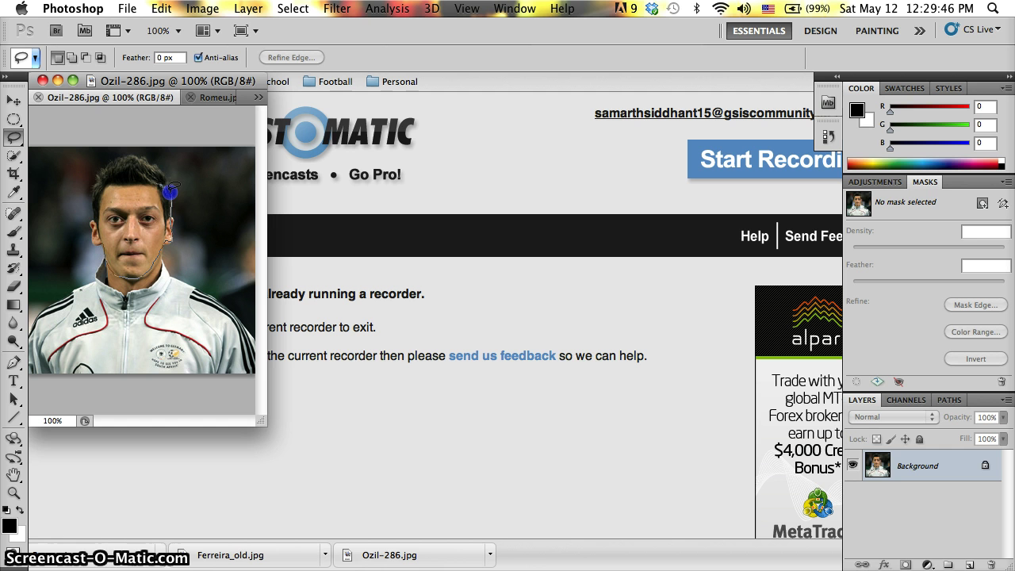
{"action": "left_click_drag", "start_coordinate": [169, 191], "coordinate": [165, 181]}
{"action": "left_click_drag", "start_coordinate": [119, 161], "coordinate": [118, 160]}
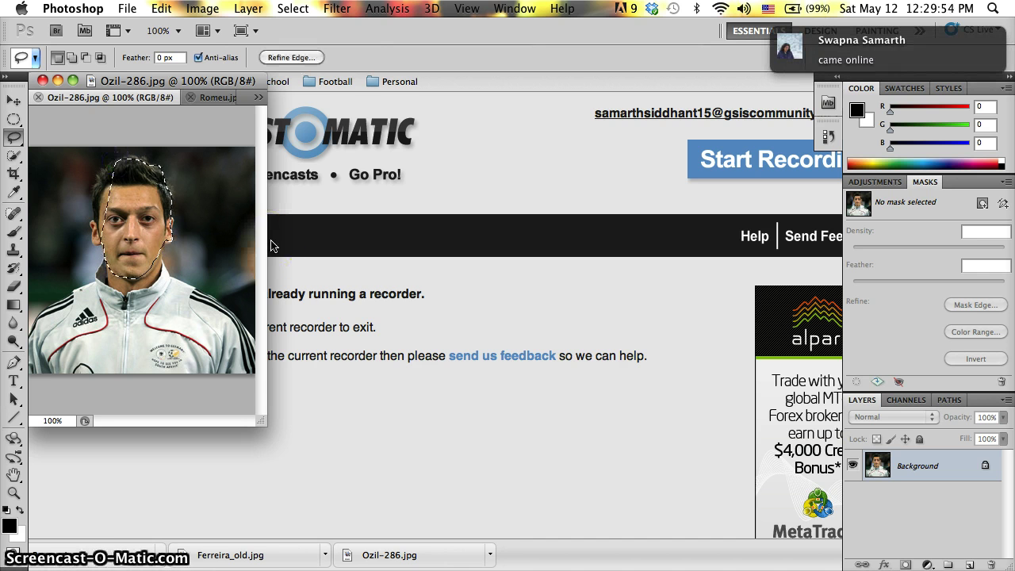
{"action": "left_click", "coordinate": [209, 272]}
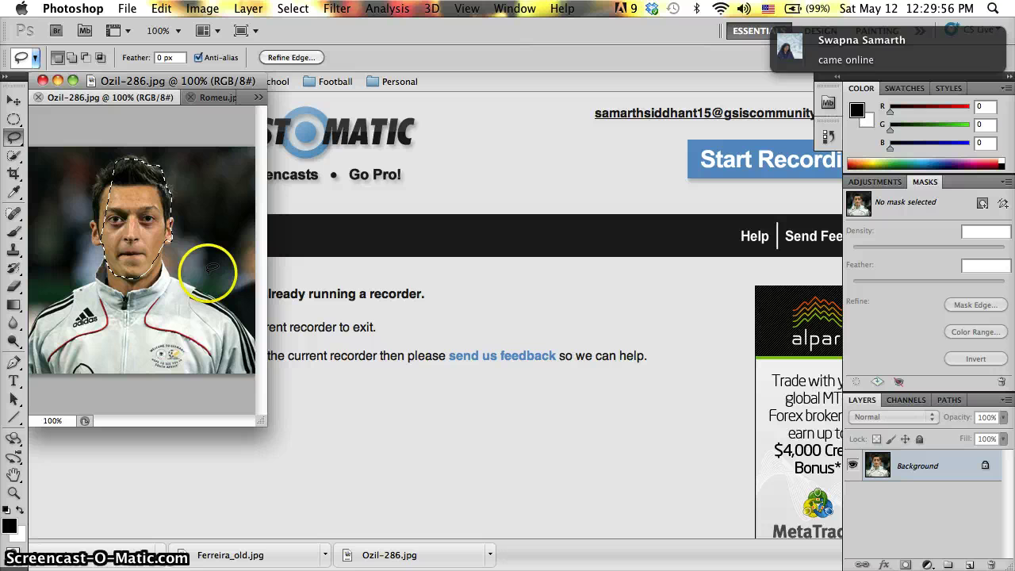
{"action": "left_click_drag", "start_coordinate": [89, 226], "coordinate": [93, 223]}
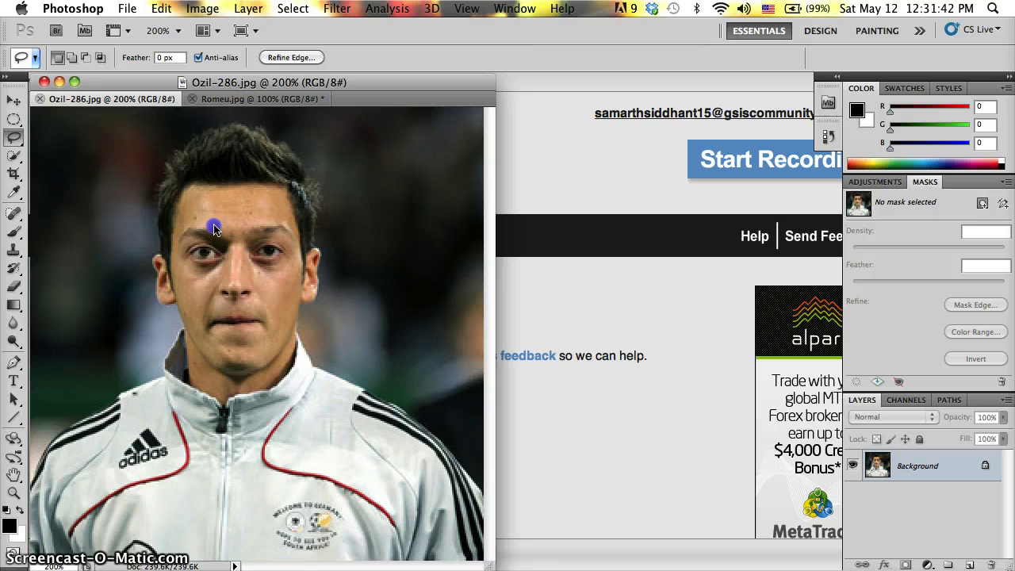
{"action": "key", "text": "ctrl+z"}
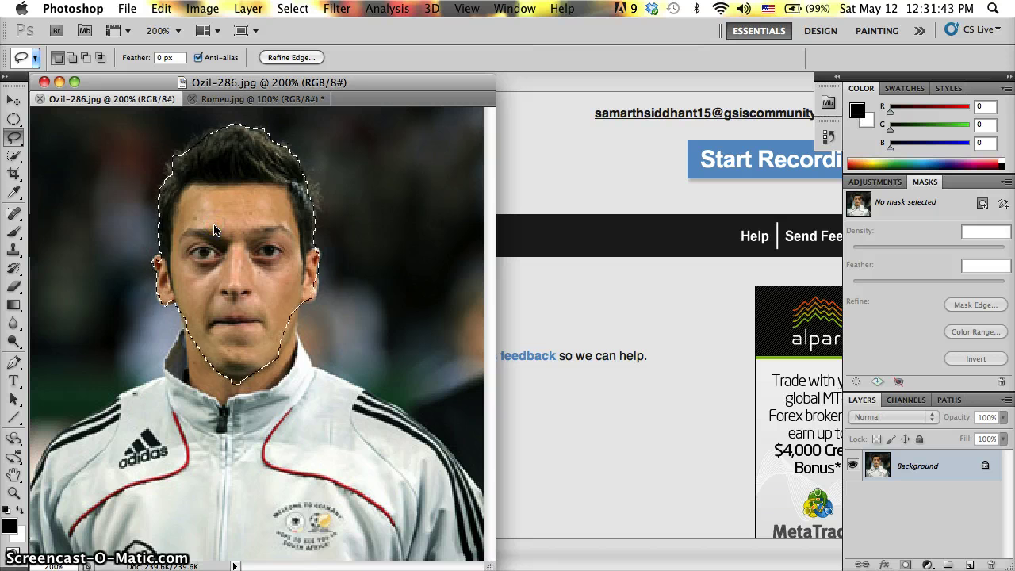
{"action": "left_click", "coordinate": [13, 93]}
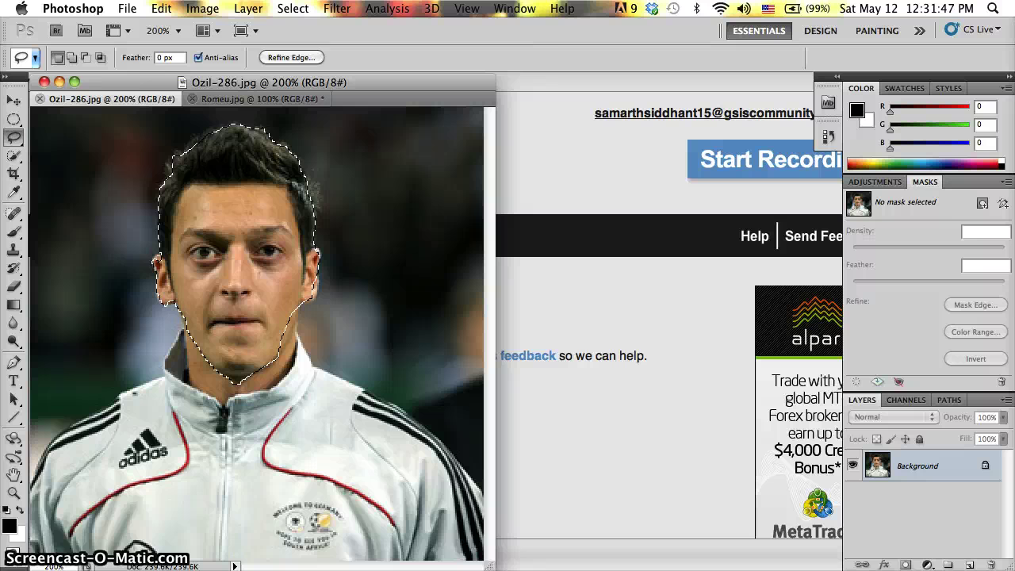
{"action": "left_click", "coordinate": [14, 492]}
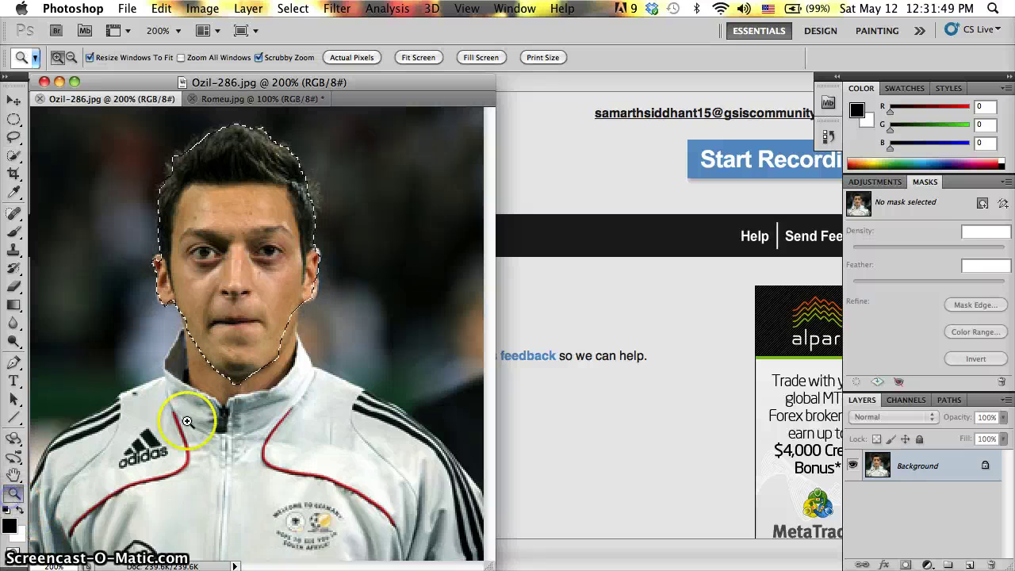
{"action": "right_click", "coordinate": [226, 375]}
{"action": "left_click", "coordinate": [208, 349]}
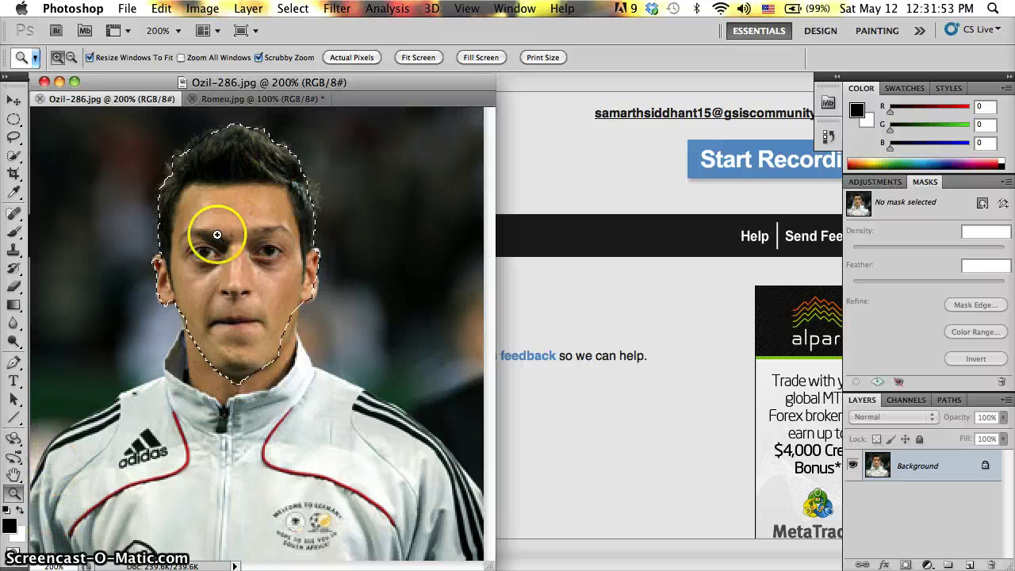
{"action": "left_click", "coordinate": [166, 269], "text": "alt"}
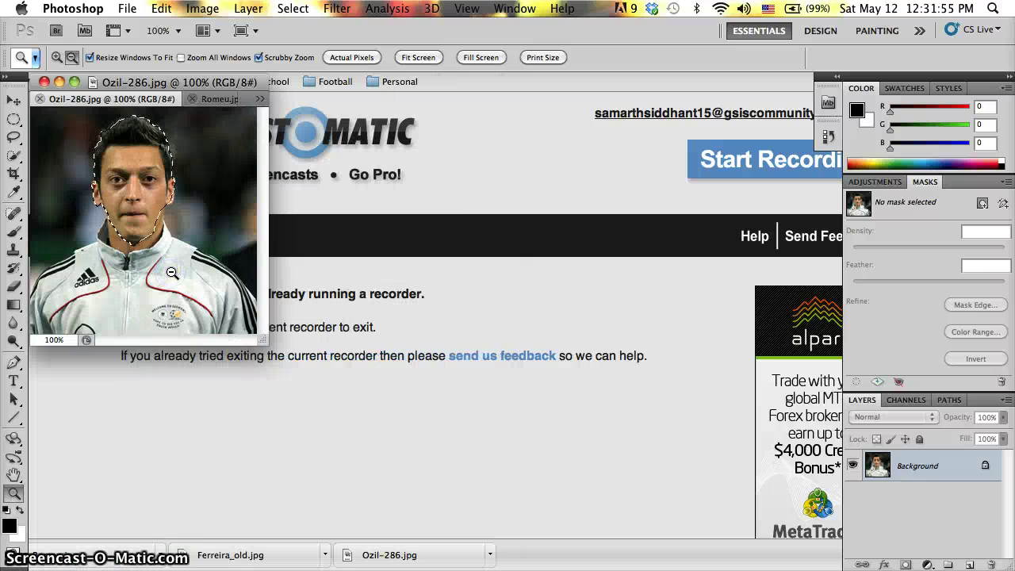
{"action": "left_click", "coordinate": [169, 162]}
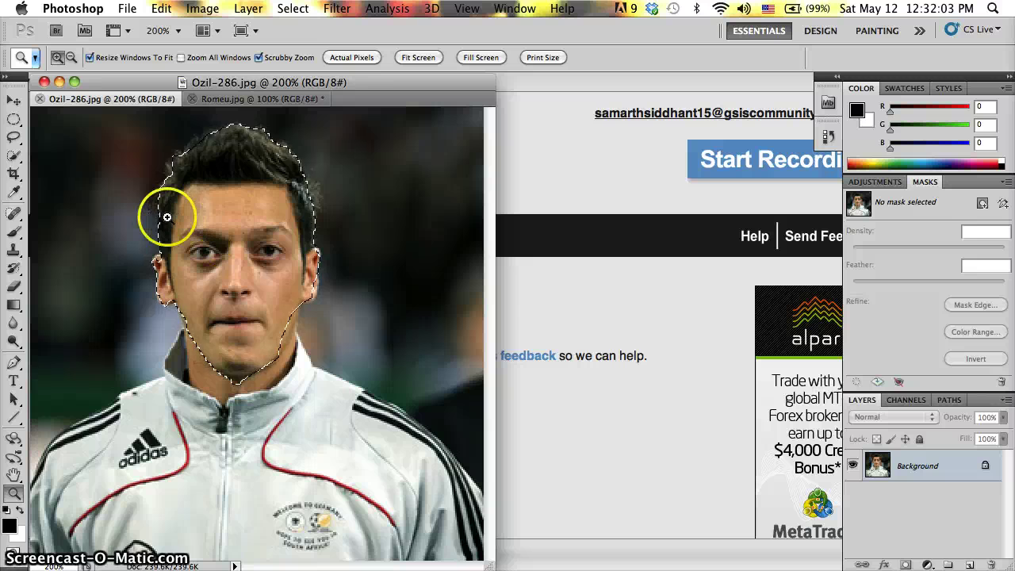
{"action": "left_click", "coordinate": [13, 101]}
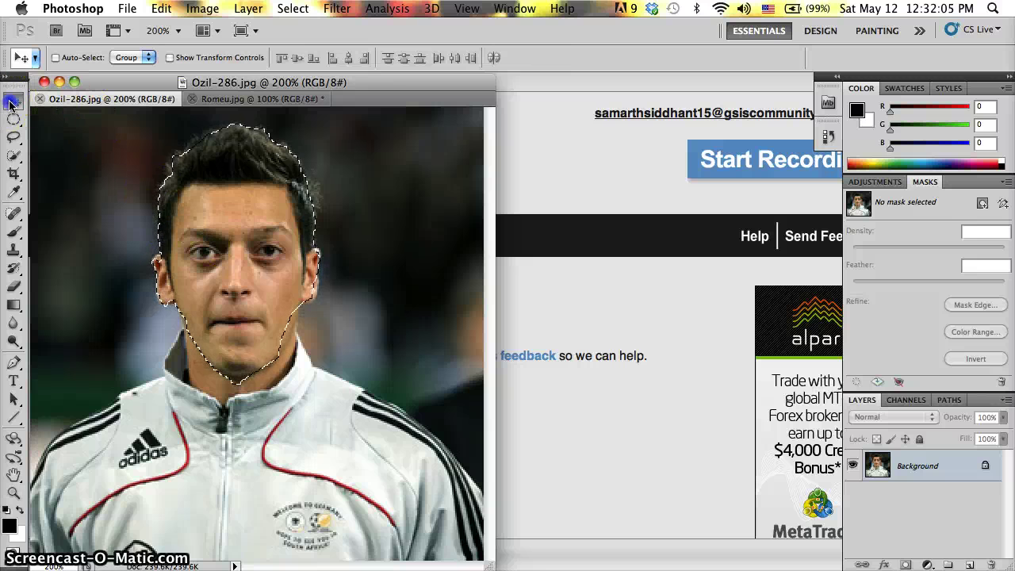
{"action": "left_click", "coordinate": [15, 139]}
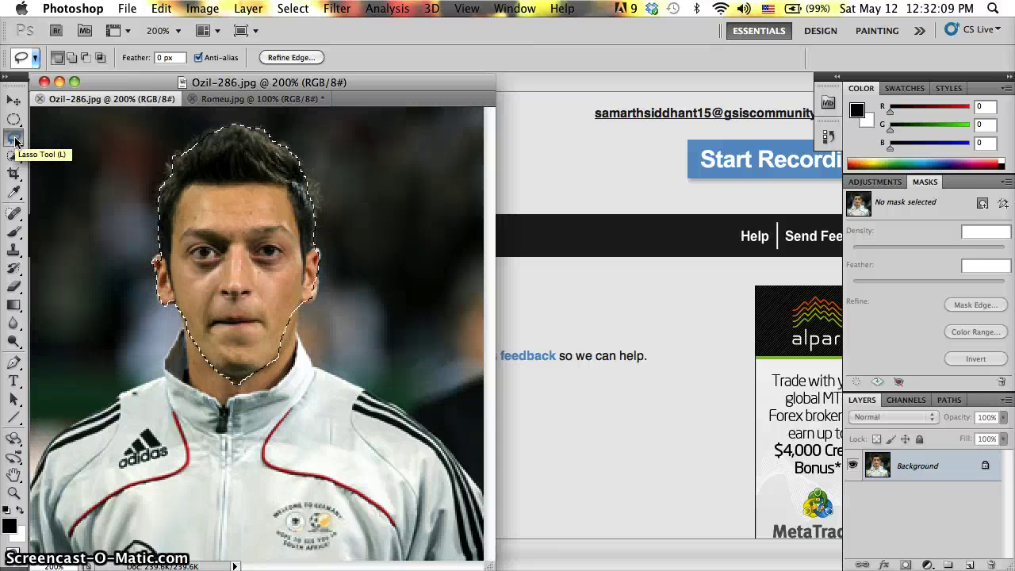
{"action": "left_click", "coordinate": [14, 119]}
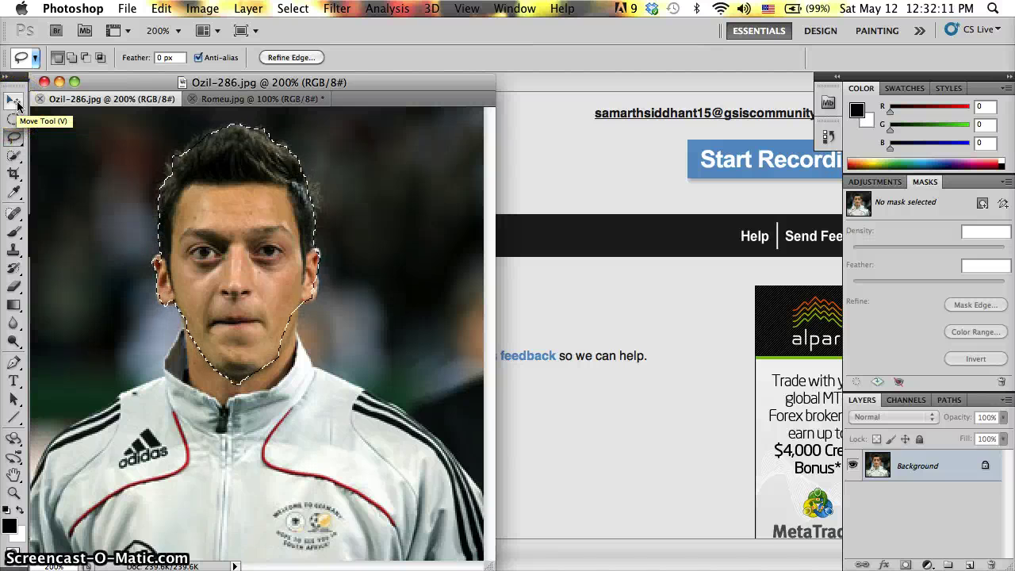
{"action": "left_click", "coordinate": [14, 102]}
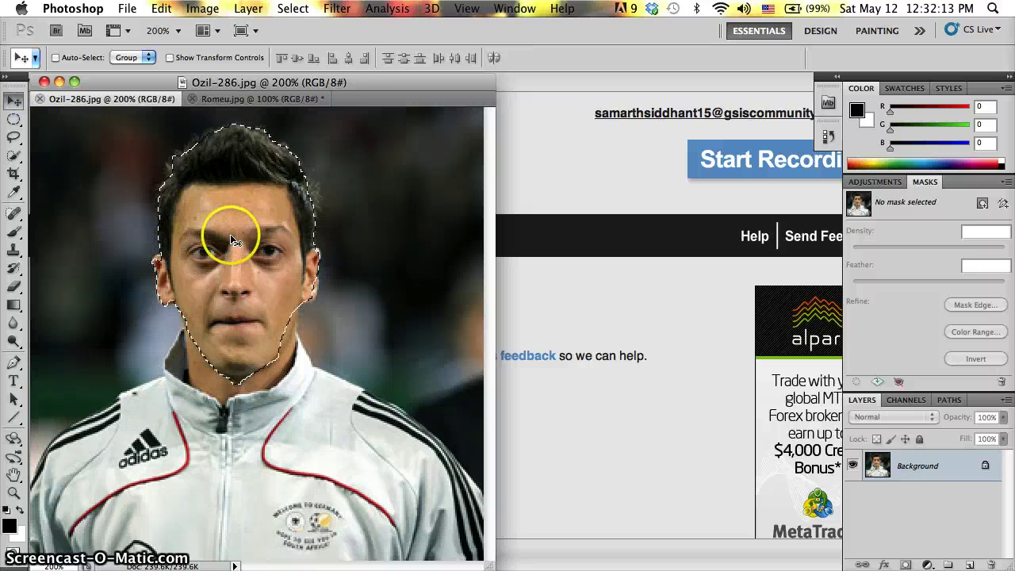
- Drag the selected face from Ozil-286.jpg onto Romeu.jpg's head as Layer 1
{"action": "mouse_move", "coordinate": [230, 234]}
{"action": "left_mouse_down"}
{"action": "mouse_move", "coordinate": [270, 135]}
{"action": "mouse_move", "coordinate": [265, 98]}
{"action": "mouse_move", "coordinate": [256, 291]}
{"action": "mouse_move", "coordinate": [254, 222]}
{"action": "mouse_move", "coordinate": [257, 243]}
{"action": "left_mouse_up"}
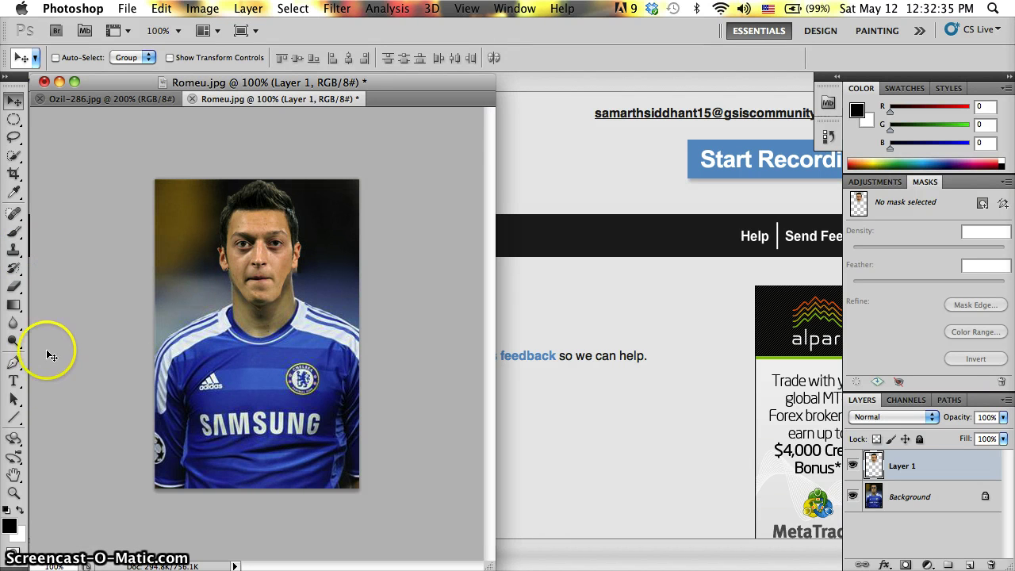
- Blur the pasted face's cheek, chin and neck edges on Layer 1
{"action": "left_click", "coordinate": [13, 322]}
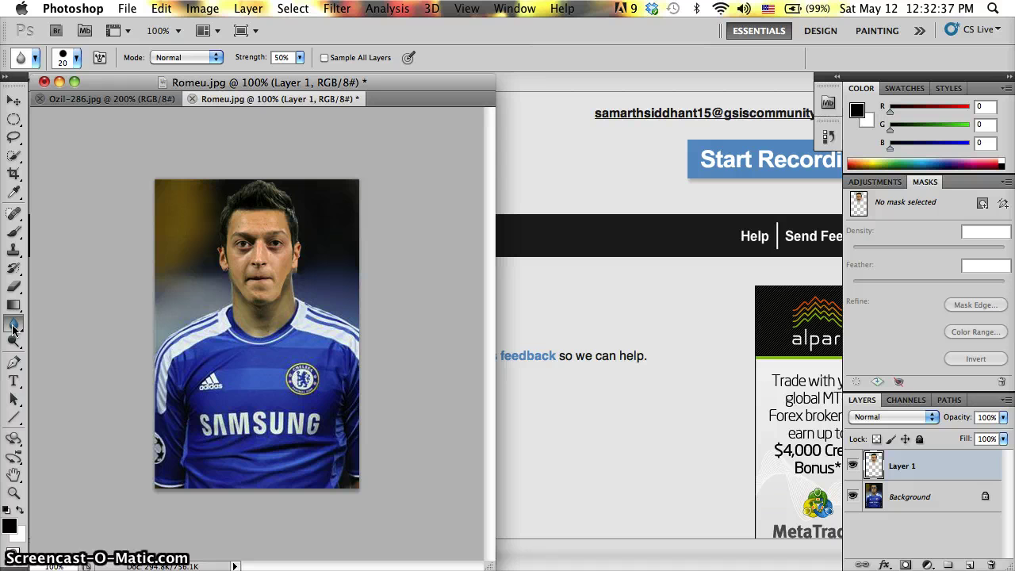
{"action": "left_click", "coordinate": [255, 315]}
{"action": "mouse_move", "coordinate": [202, 280]}
{"action": "left_mouse_down"}
{"action": "mouse_move", "coordinate": [275, 307]}
{"action": "mouse_move", "coordinate": [250, 307]}
{"action": "mouse_move", "coordinate": [237, 277]}
{"action": "mouse_move", "coordinate": [263, 272]}
{"action": "mouse_move", "coordinate": [254, 308]}
{"action": "left_mouse_up"}
{"action": "left_click_drag", "start_coordinate": [278, 295], "coordinate": [279, 288]}
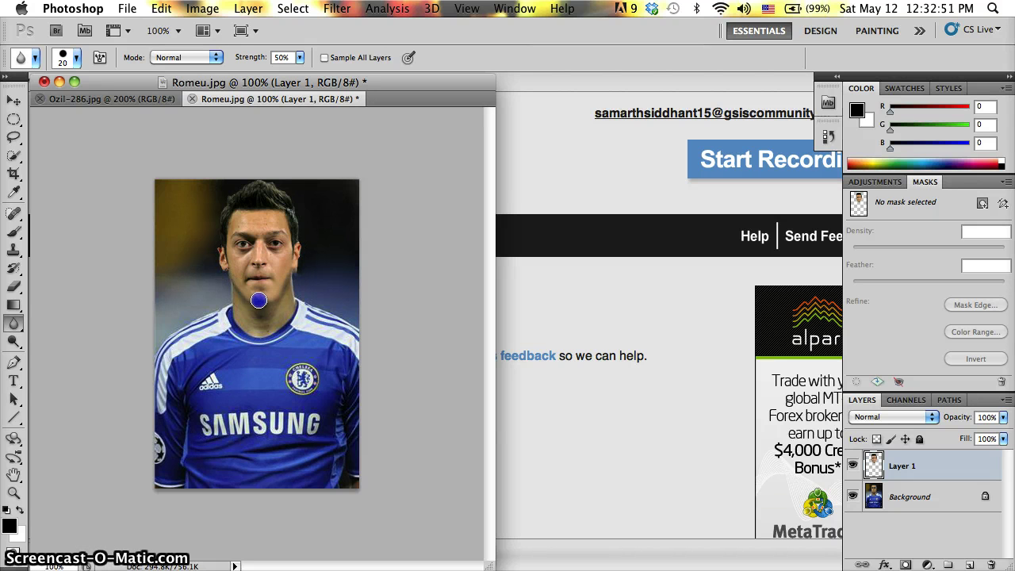
{"action": "mouse_move", "coordinate": [274, 306]}
{"action": "left_mouse_down"}
{"action": "mouse_move", "coordinate": [285, 312]}
{"action": "mouse_move", "coordinate": [258, 305]}
{"action": "left_mouse_up"}
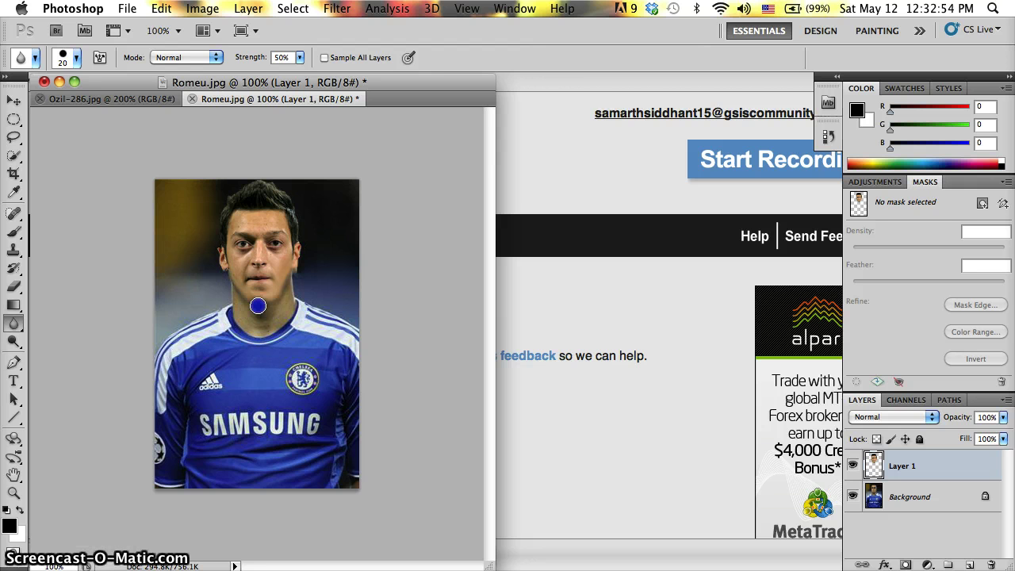
- On the Background layer, blur the chin and neck seam
{"action": "left_click", "coordinate": [919, 499]}
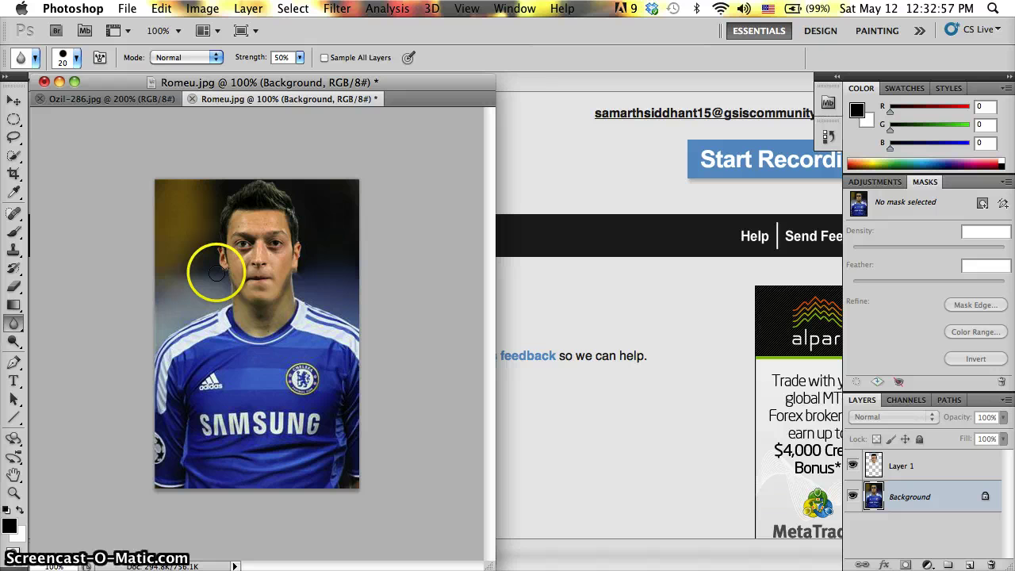
{"action": "mouse_move", "coordinate": [245, 294]}
{"action": "left_mouse_down"}
{"action": "mouse_move", "coordinate": [281, 293]}
{"action": "mouse_move", "coordinate": [258, 332]}
{"action": "mouse_move", "coordinate": [277, 298]}
{"action": "mouse_move", "coordinate": [271, 314]}
{"action": "mouse_move", "coordinate": [273, 294]}
{"action": "mouse_move", "coordinate": [262, 307]}
{"action": "mouse_move", "coordinate": [250, 284]}
{"action": "mouse_move", "coordinate": [250, 309]}
{"action": "mouse_move", "coordinate": [287, 283]}
{"action": "left_mouse_up"}
{"action": "mouse_move", "coordinate": [253, 319]}
{"action": "left_mouse_down"}
{"action": "mouse_move", "coordinate": [275, 319]}
{"action": "mouse_move", "coordinate": [248, 320]}
{"action": "mouse_move", "coordinate": [282, 299]}
{"action": "left_mouse_up"}
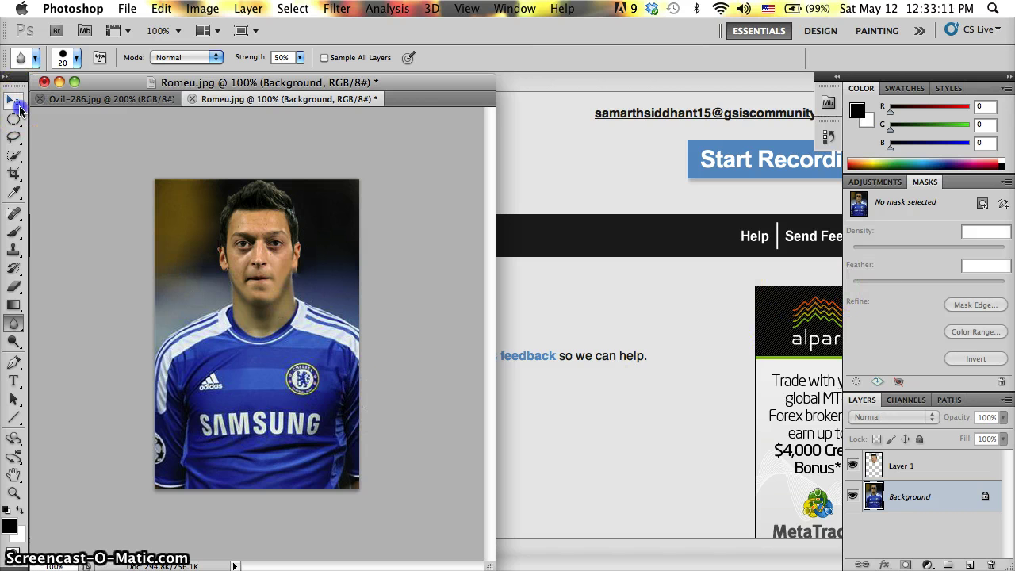
{"action": "left_click", "coordinate": [13, 100]}
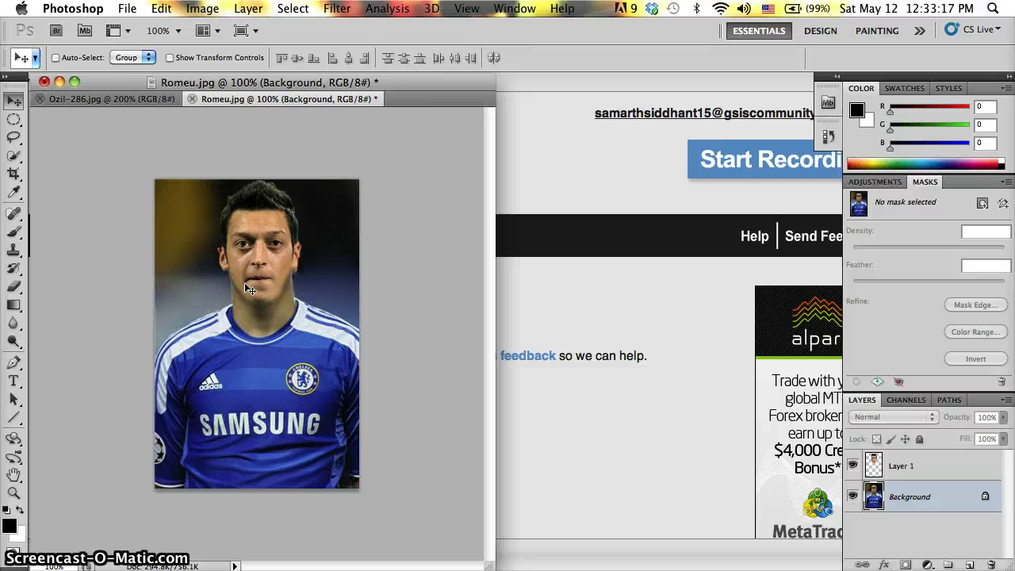
{"action": "left_click_drag", "start_coordinate": [245, 280], "coordinate": [264, 235]}
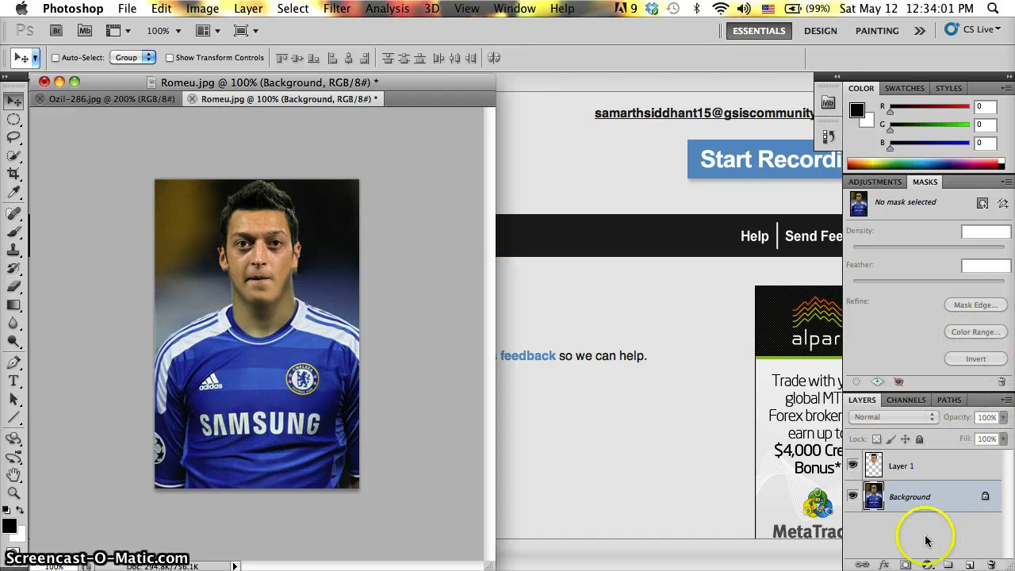
- Bring up the Channels panel in the layers area
{"action": "left_click", "coordinate": [878, 183]}
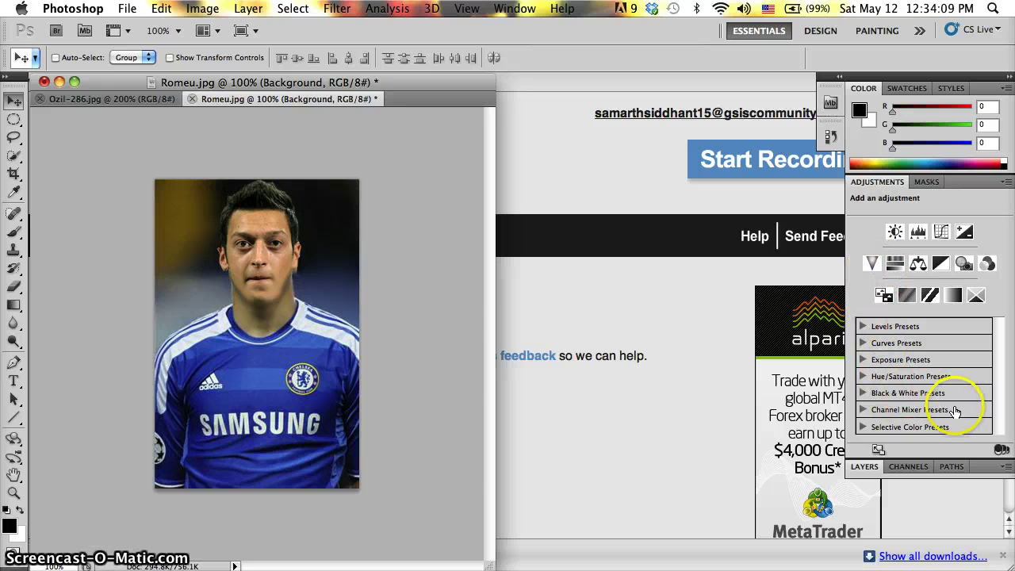
{"action": "left_click", "coordinate": [950, 466]}
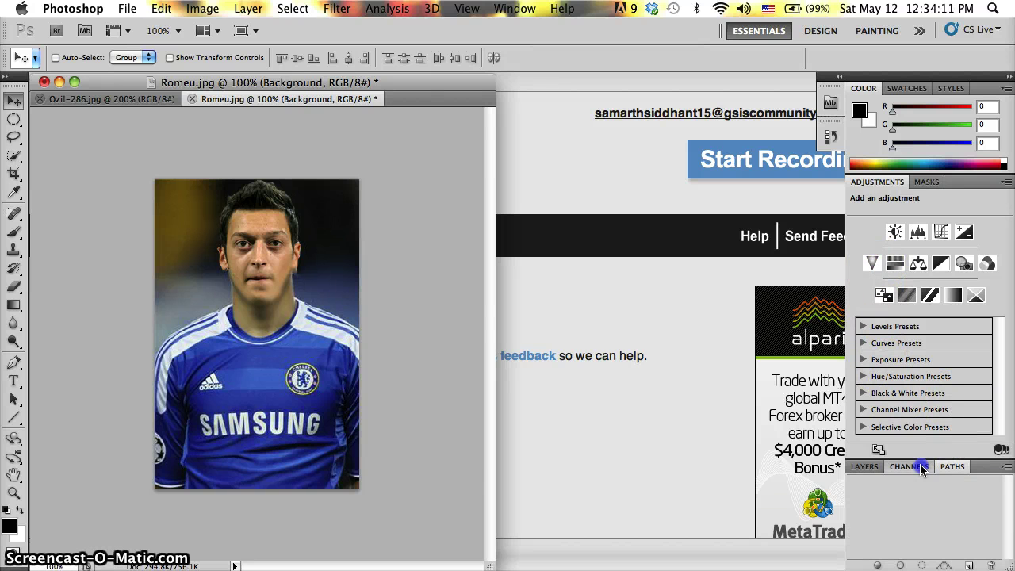
{"action": "left_click", "coordinate": [920, 467]}
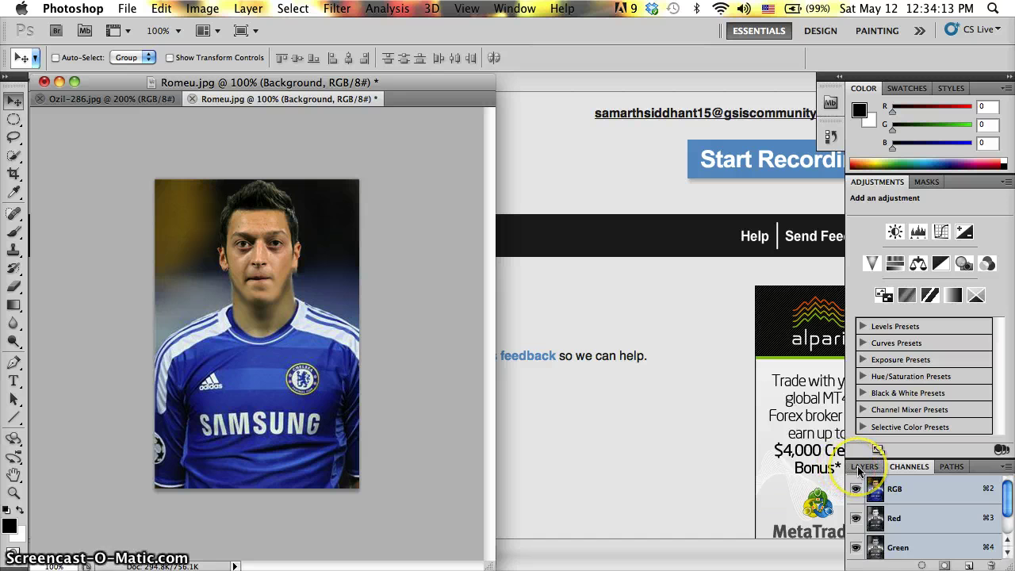
{"action": "left_click", "coordinate": [859, 468]}
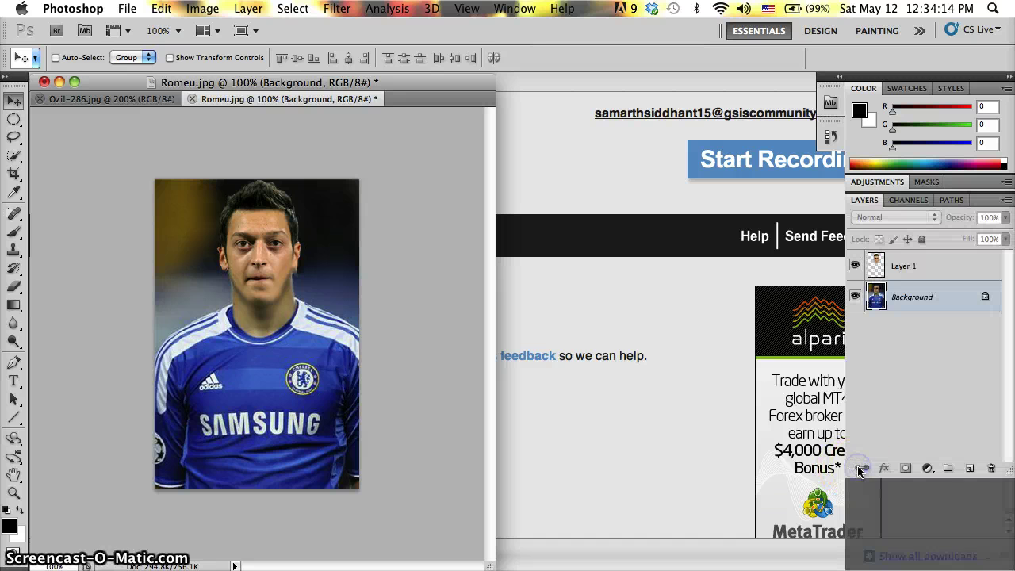
{"action": "left_click", "coordinate": [929, 201]}
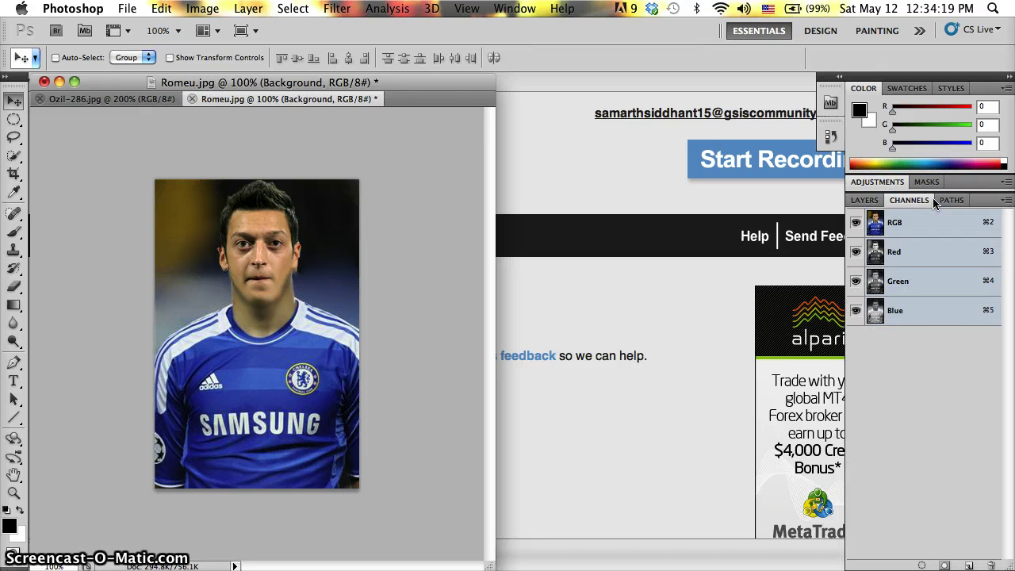
- View the Blue and Green channels individually, then return to RGB
{"action": "left_click", "coordinate": [948, 312]}
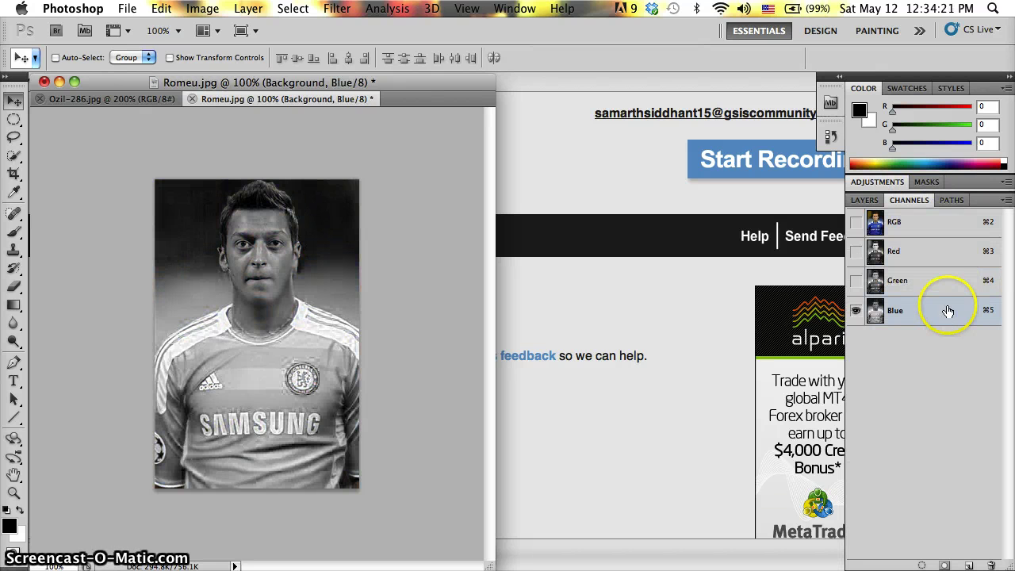
{"action": "left_click", "coordinate": [947, 280]}
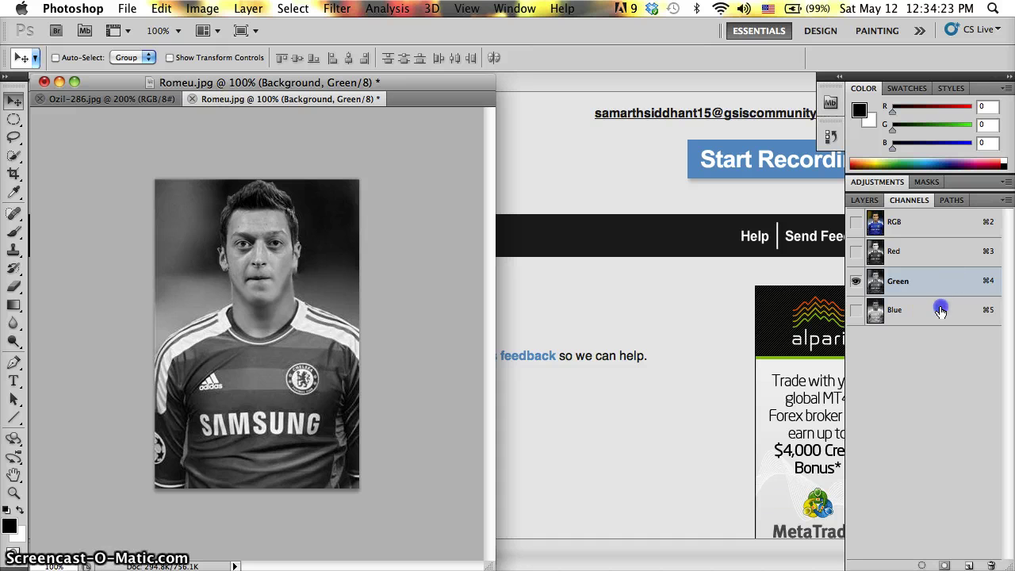
{"action": "left_click", "coordinate": [940, 311]}
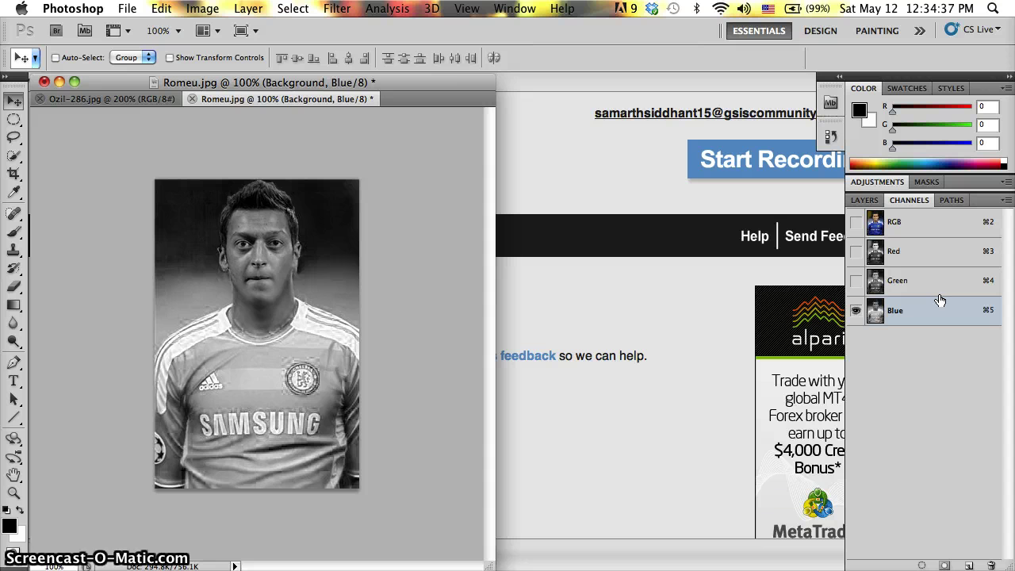
{"action": "left_click", "coordinate": [943, 302]}
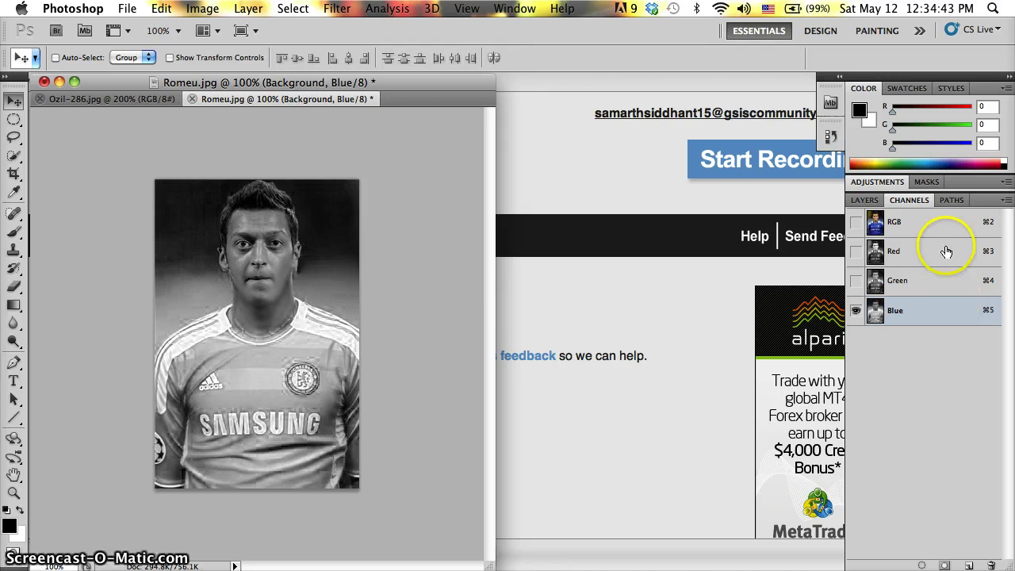
{"action": "left_click", "coordinate": [928, 227]}
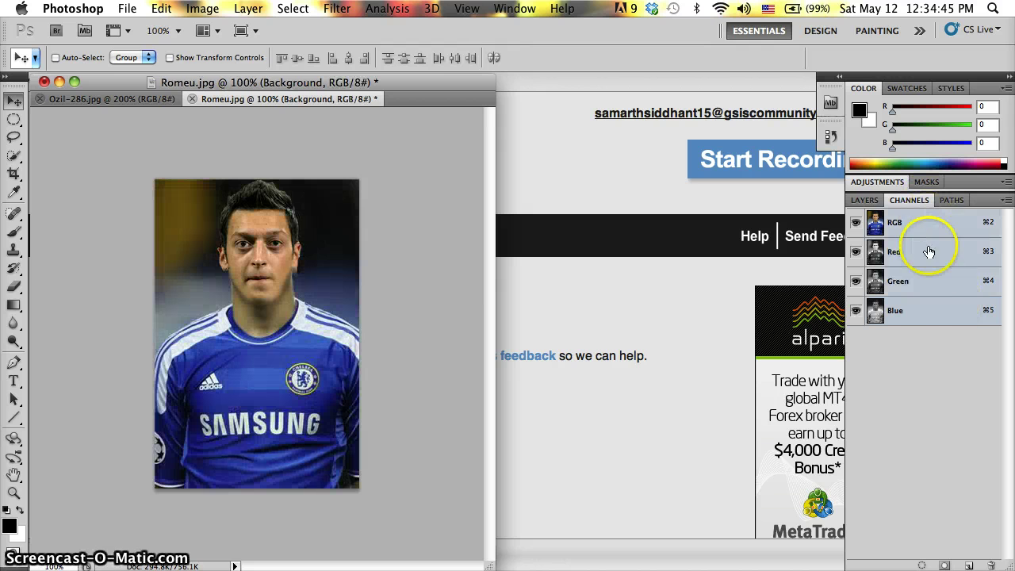
- Cycle through the Blue, Green and Red channels again, then restore full RGB colour
{"action": "left_click", "coordinate": [910, 313]}
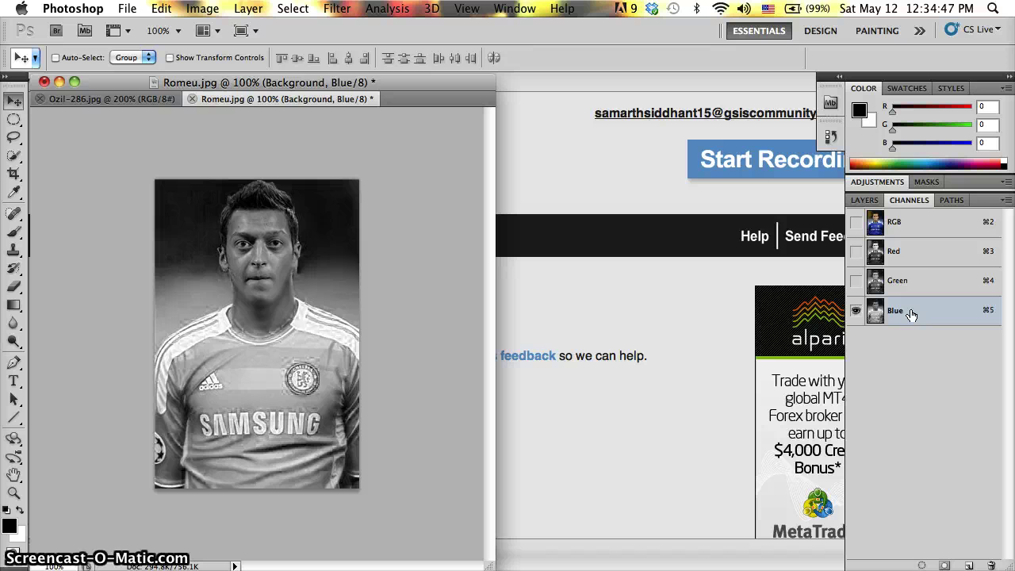
{"action": "left_click", "coordinate": [917, 284]}
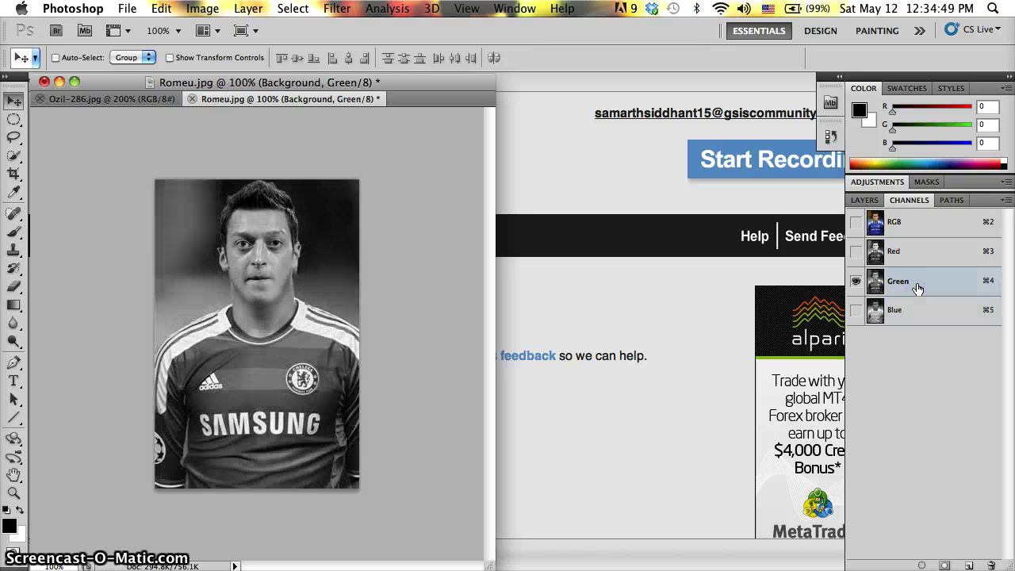
{"action": "left_click", "coordinate": [926, 254]}
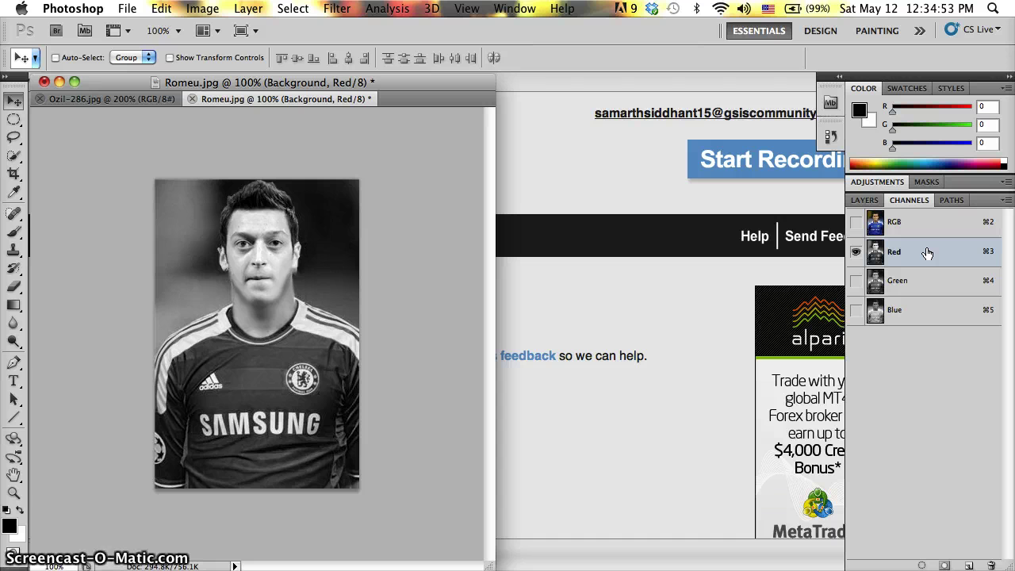
{"action": "left_click", "coordinate": [920, 277]}
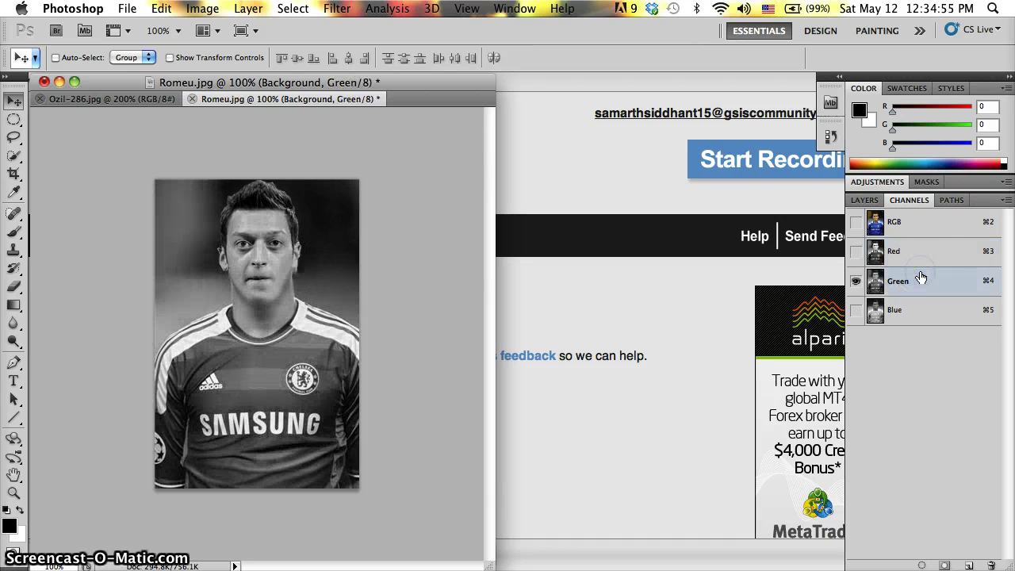
{"action": "left_click", "coordinate": [917, 222]}
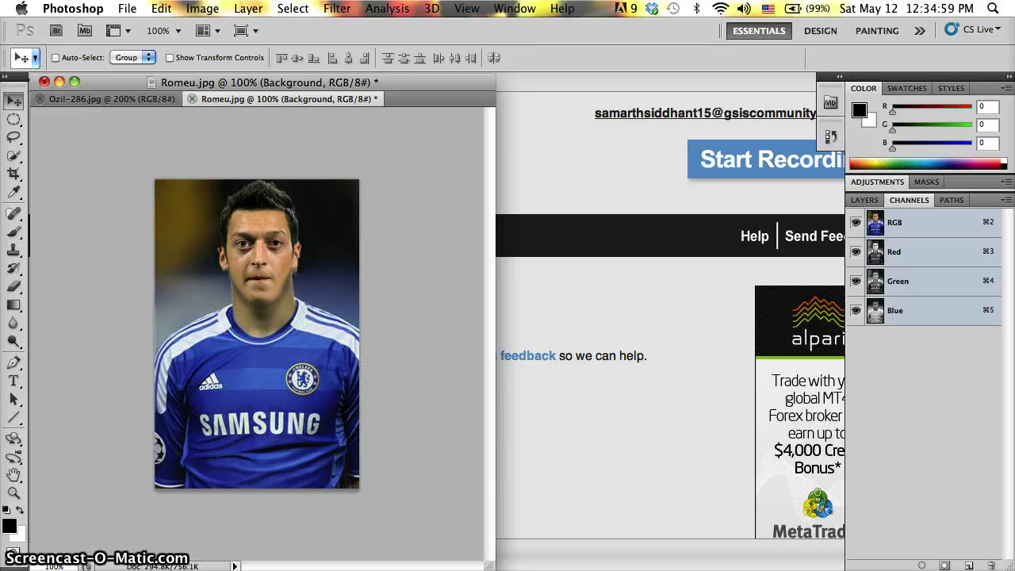
- Start a Save As named 'ozil chelsea' with JPEG as the format
{"action": "left_click", "coordinate": [128, 9]}
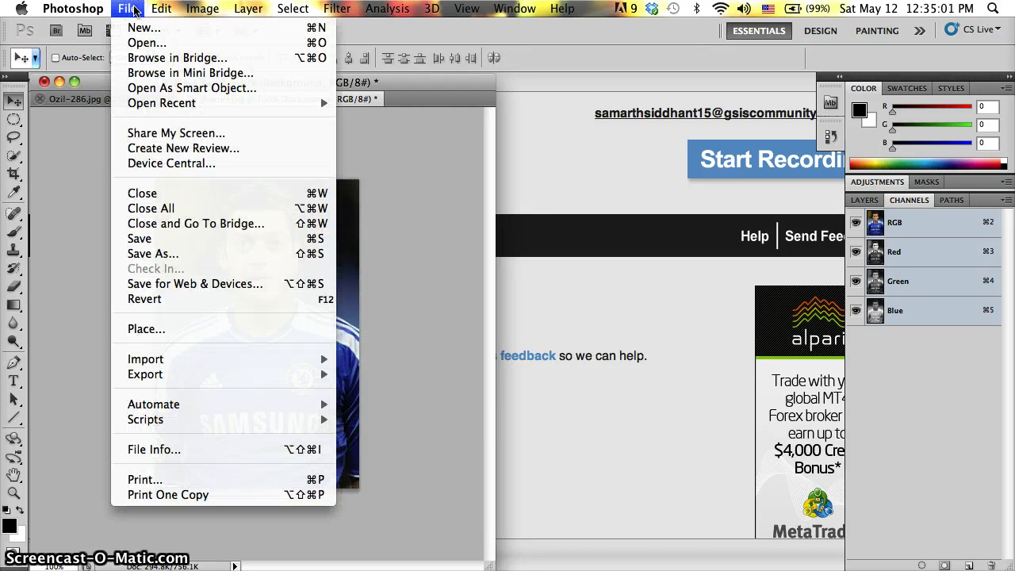
{"action": "left_click", "coordinate": [199, 254]}
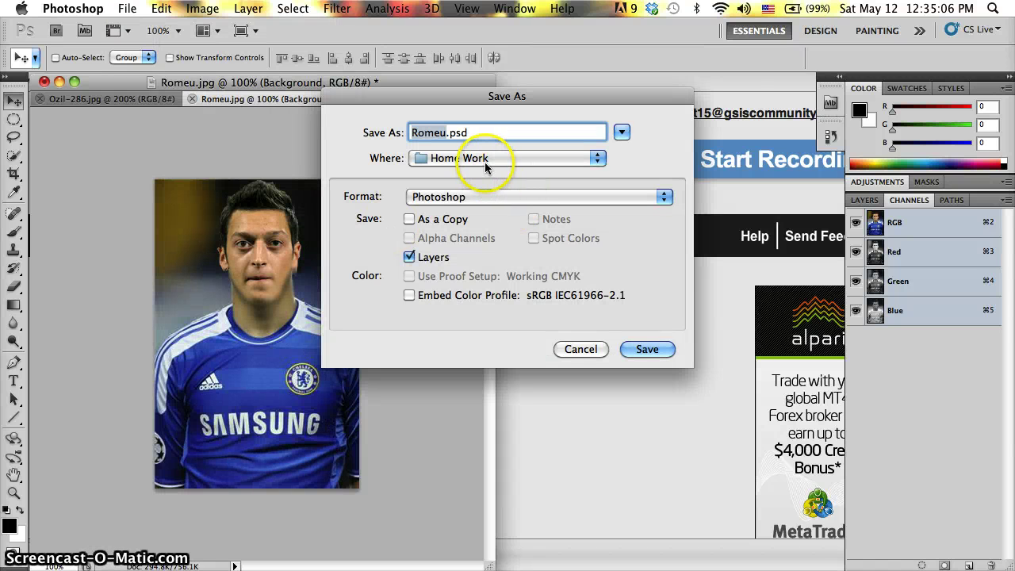
{"action": "type", "text": "ozil"}
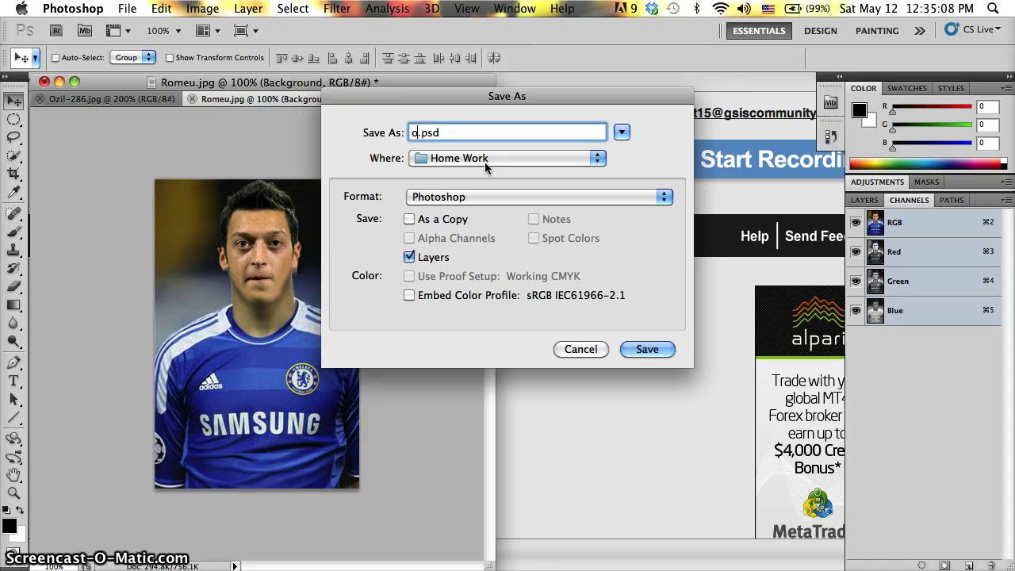
{"action": "type", "text": " chelsea"}
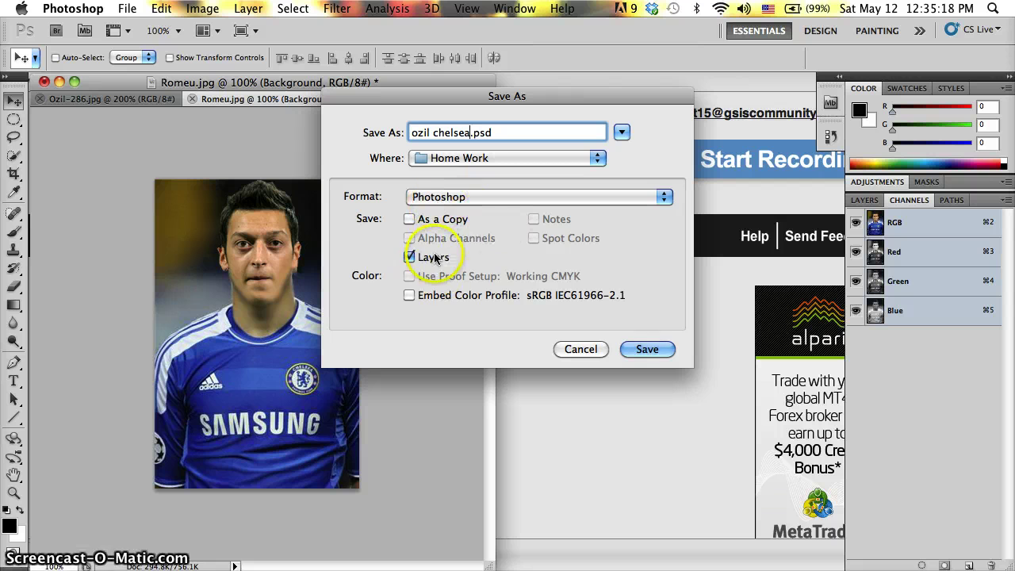
{"action": "left_click", "coordinate": [477, 199]}
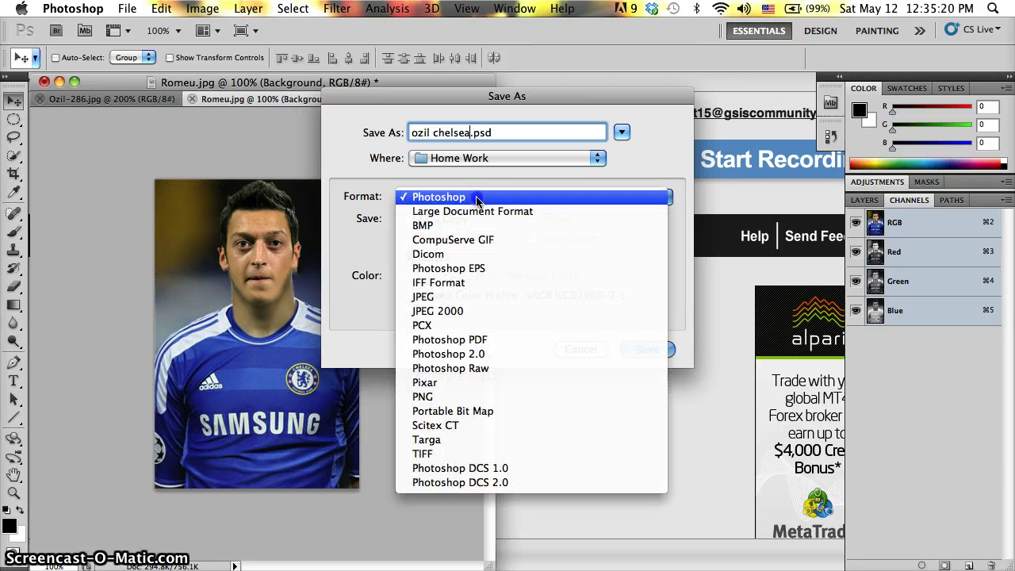
{"action": "left_click", "coordinate": [478, 200]}
{"action": "left_click", "coordinate": [477, 200]}
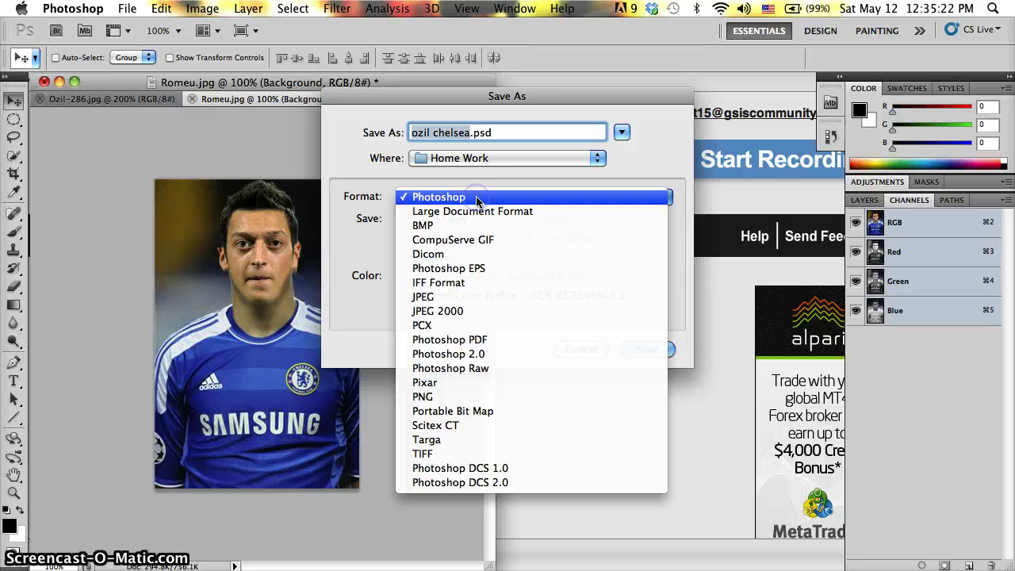
{"action": "left_click", "coordinate": [463, 298]}
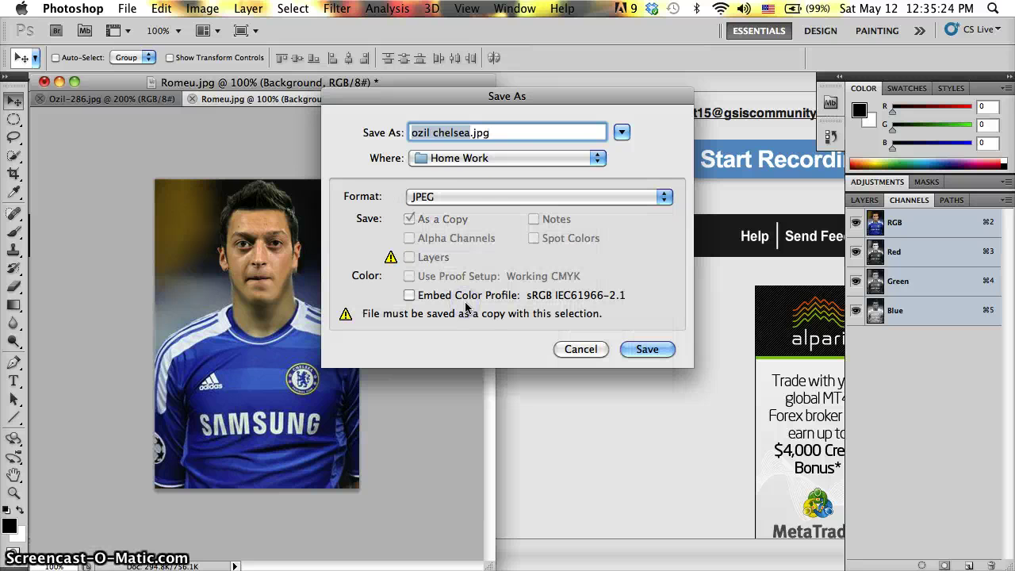
- Try the TIFF, PNG and Photoshop Raw formats, then set it back to Photoshop
{"action": "left_click", "coordinate": [525, 197]}
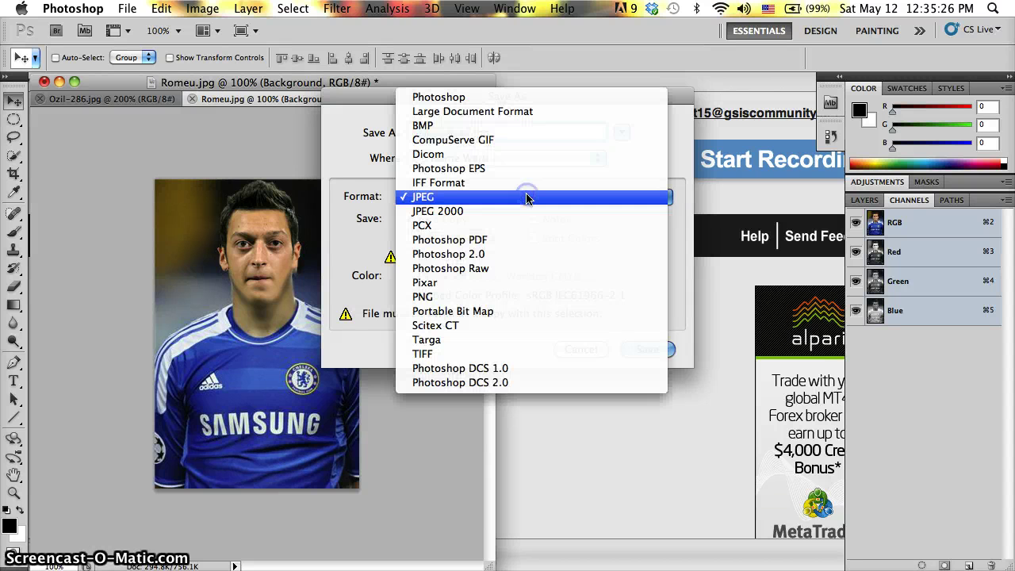
{"action": "left_click", "coordinate": [473, 353]}
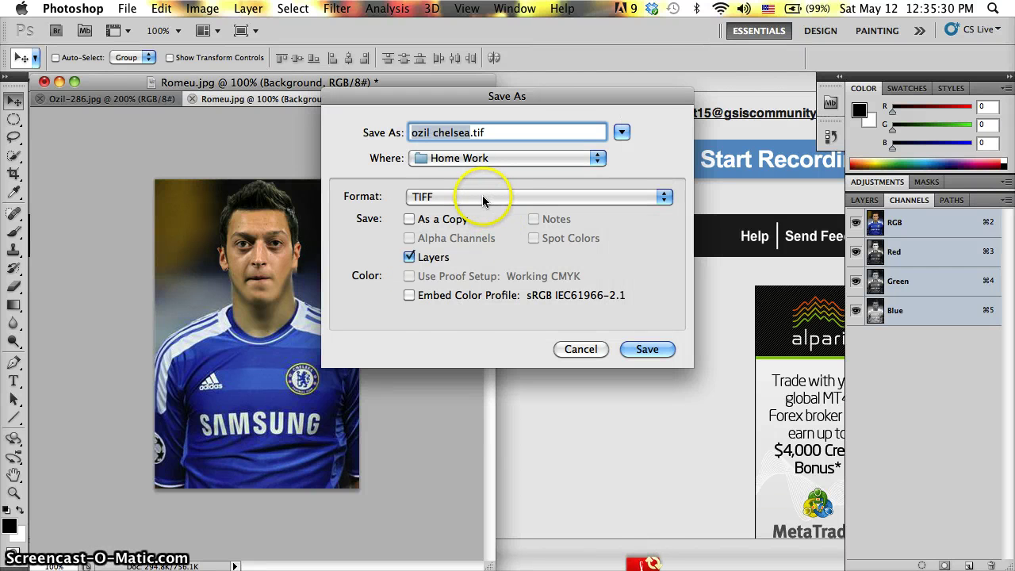
{"action": "left_click", "coordinate": [482, 195]}
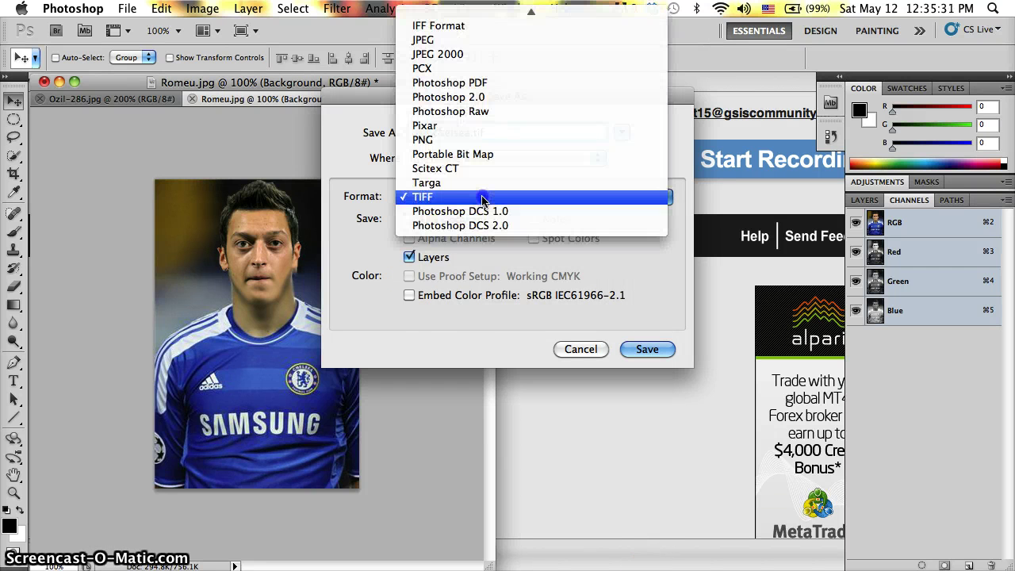
{"action": "left_click", "coordinate": [474, 140]}
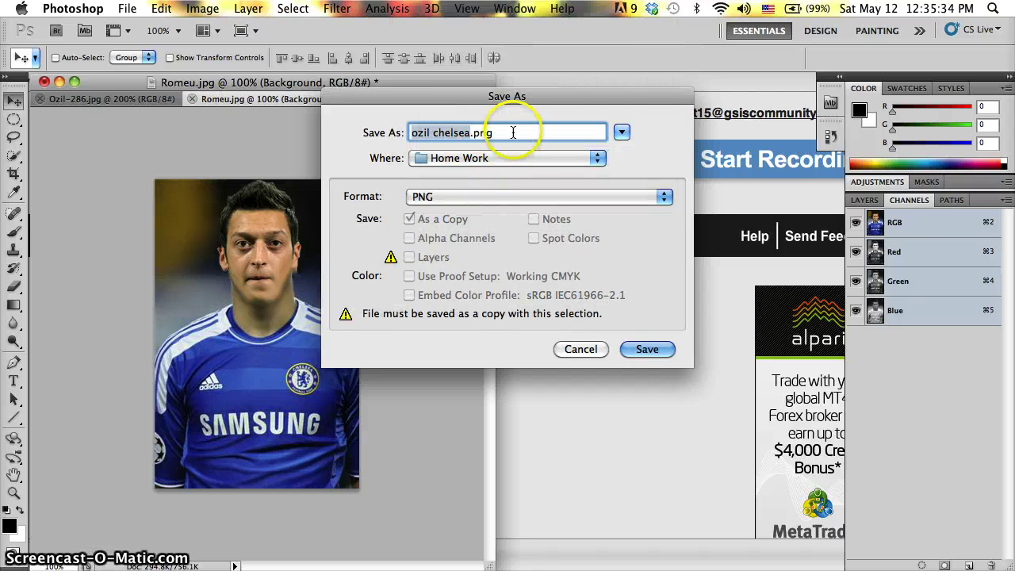
{"action": "left_click", "coordinate": [512, 198]}
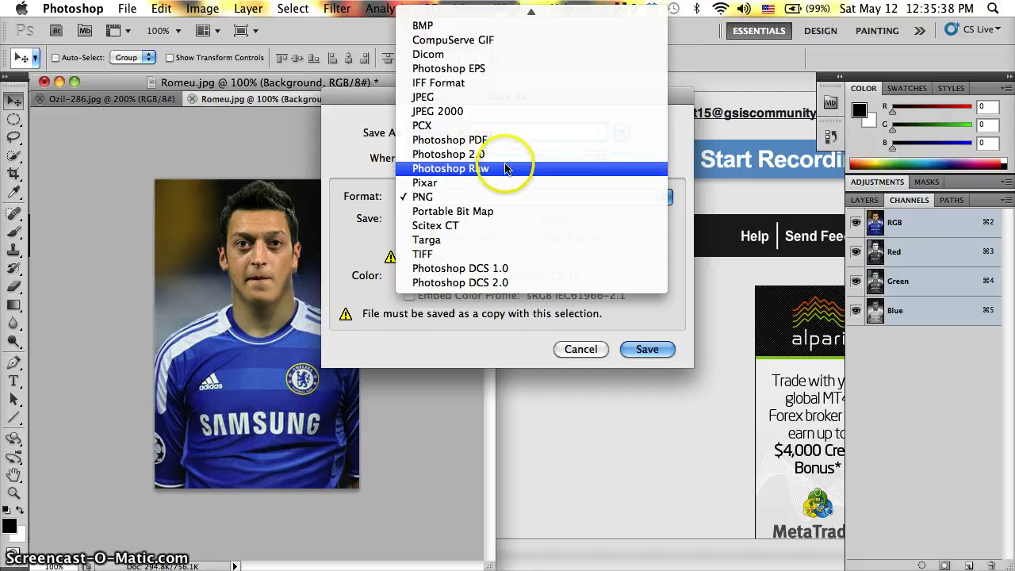
{"action": "left_click", "coordinate": [505, 168]}
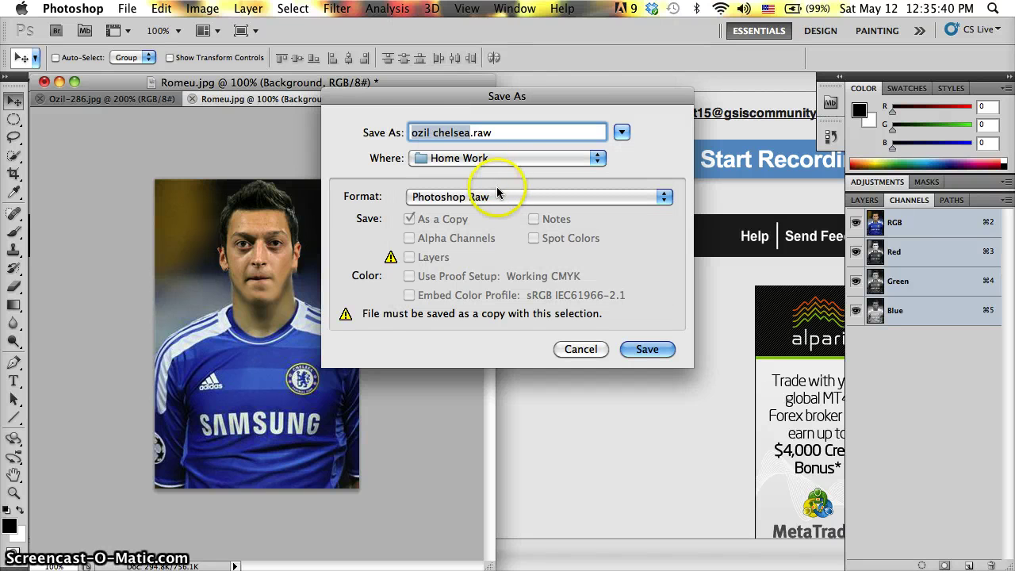
{"action": "left_click", "coordinate": [498, 195]}
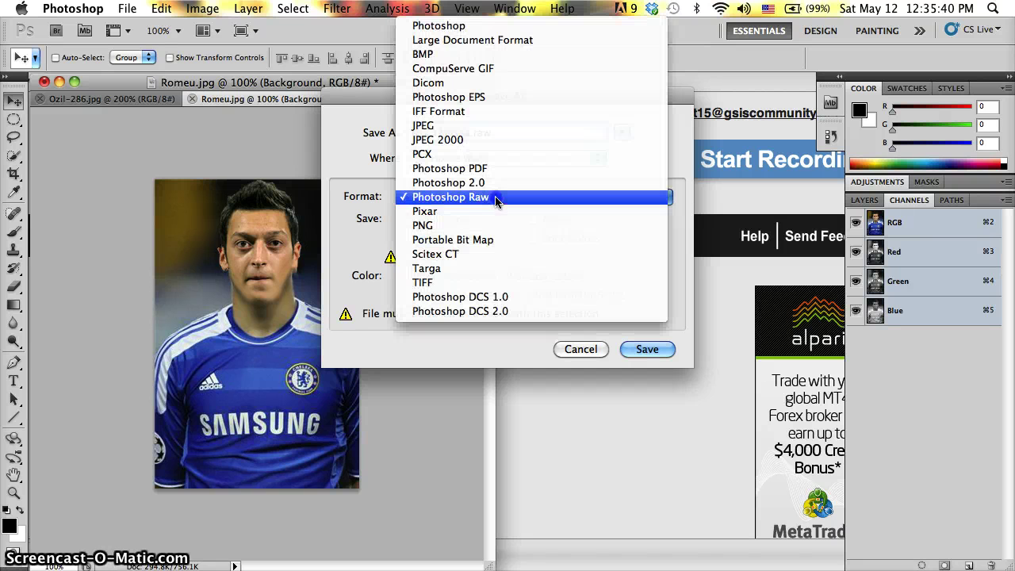
{"action": "left_click", "coordinate": [478, 28]}
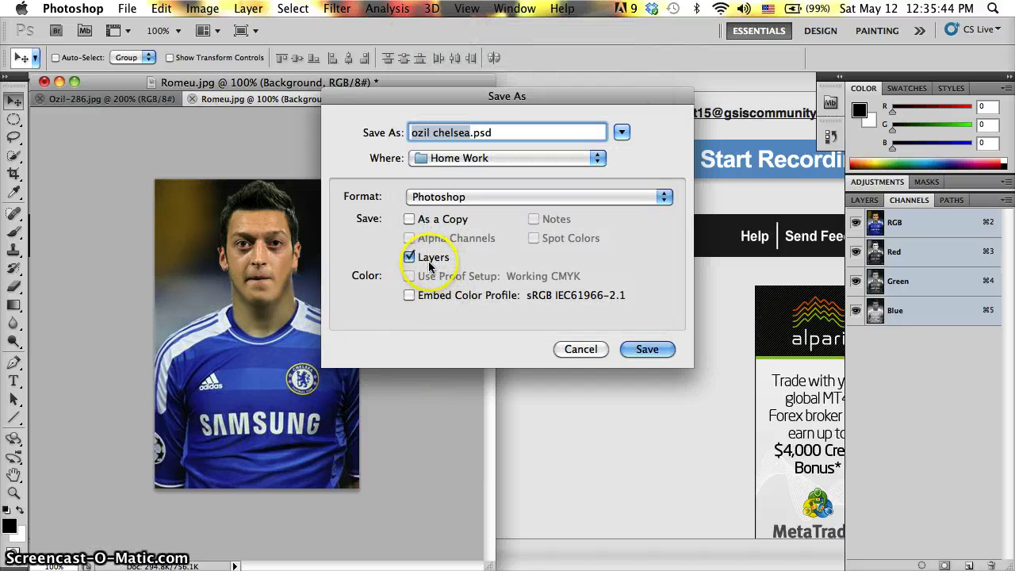
- Keep the Layers option checked and cancel the save without writing a file
{"action": "left_click", "coordinate": [410, 258]}
{"action": "left_click", "coordinate": [412, 260]}
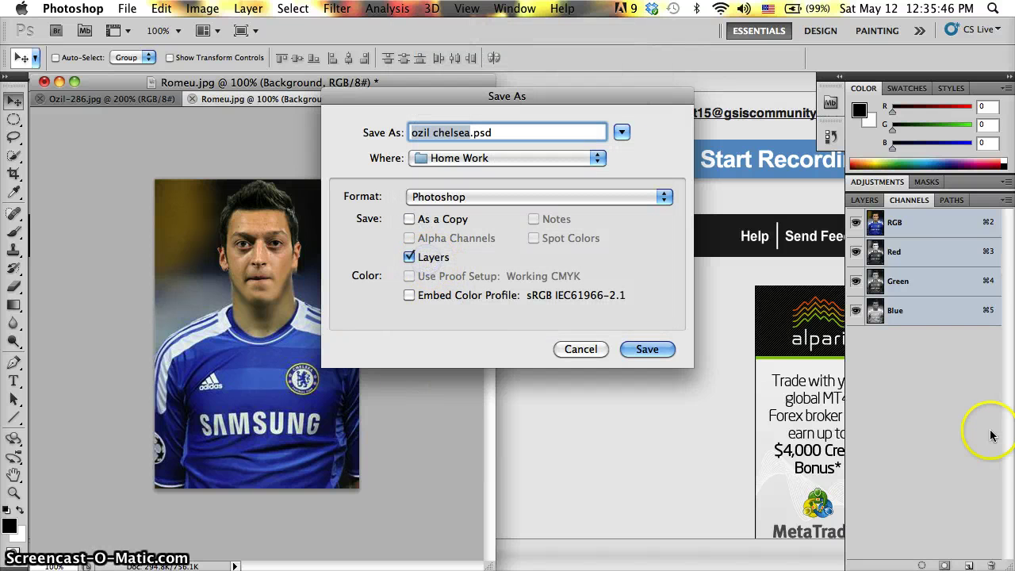
{"action": "left_click", "coordinate": [578, 350]}
- Toggle Layer 1 and Background visibility to compare, then select Layer 1 and check its options
{"action": "left_click", "coordinate": [866, 201]}
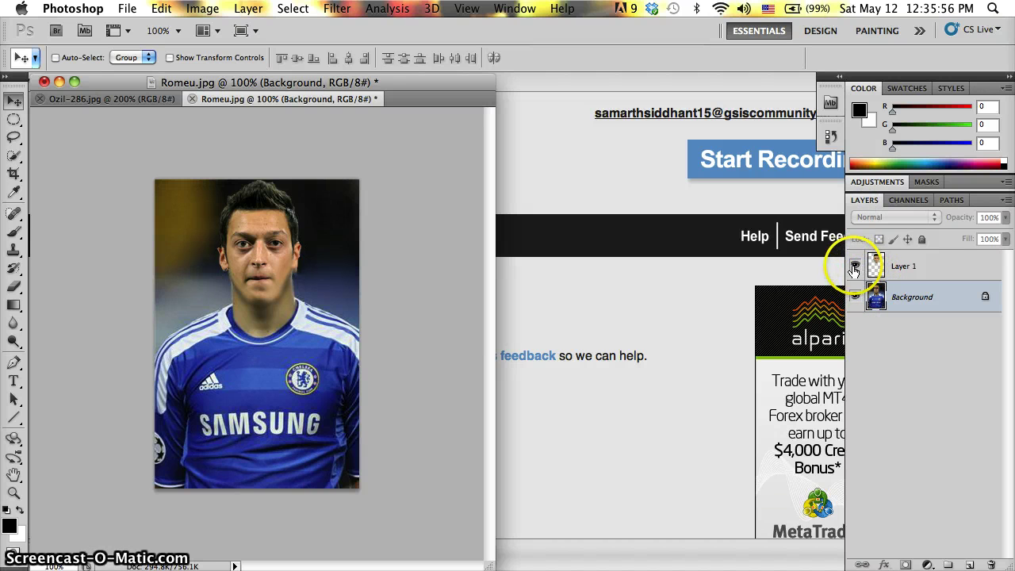
{"action": "left_click", "coordinate": [854, 268]}
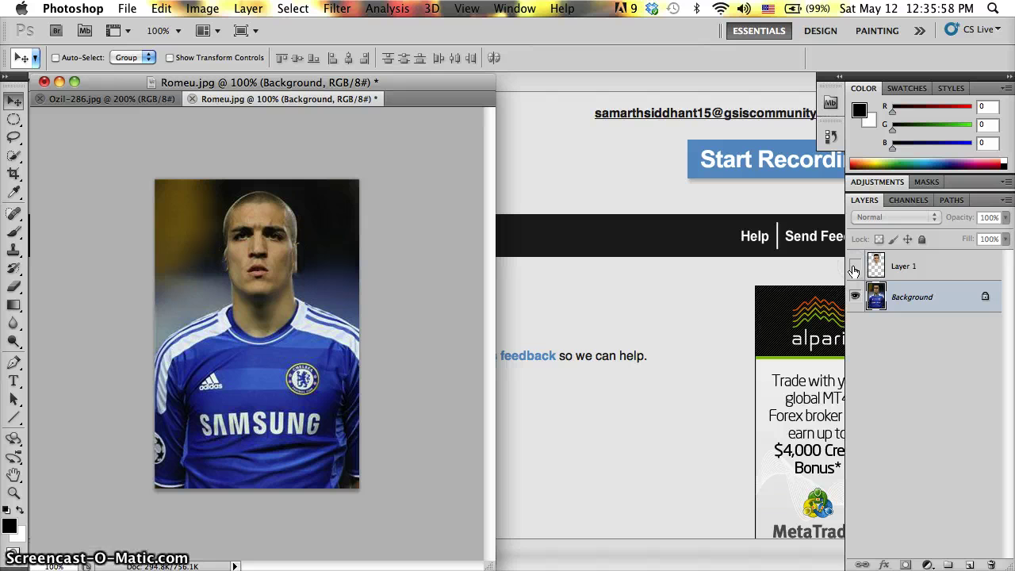
{"action": "left_click", "coordinate": [855, 268]}
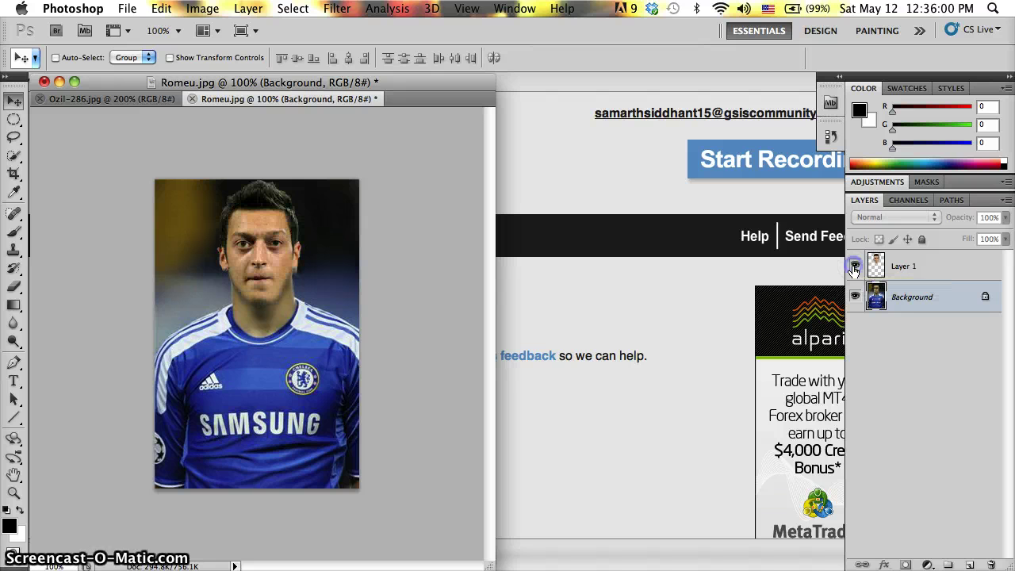
{"action": "left_click", "coordinate": [855, 298]}
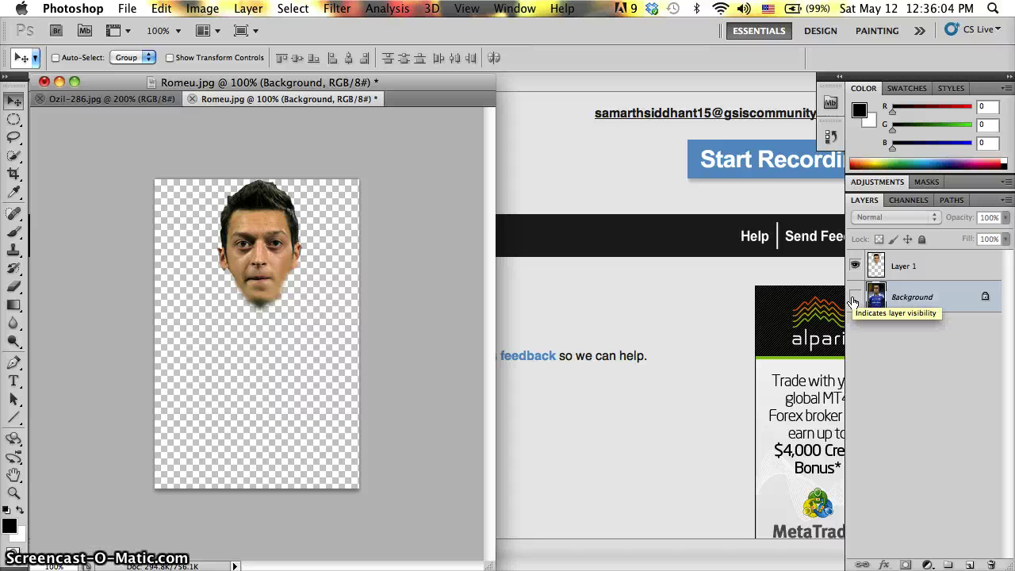
{"action": "left_click", "coordinate": [853, 297]}
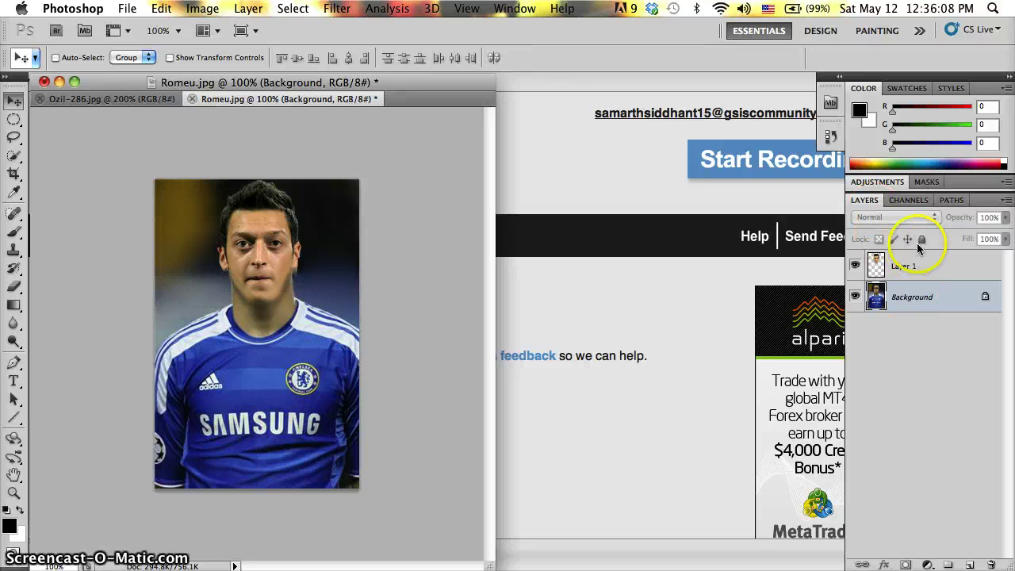
{"action": "left_click", "coordinate": [911, 267]}
{"action": "right_click", "coordinate": [911, 273]}
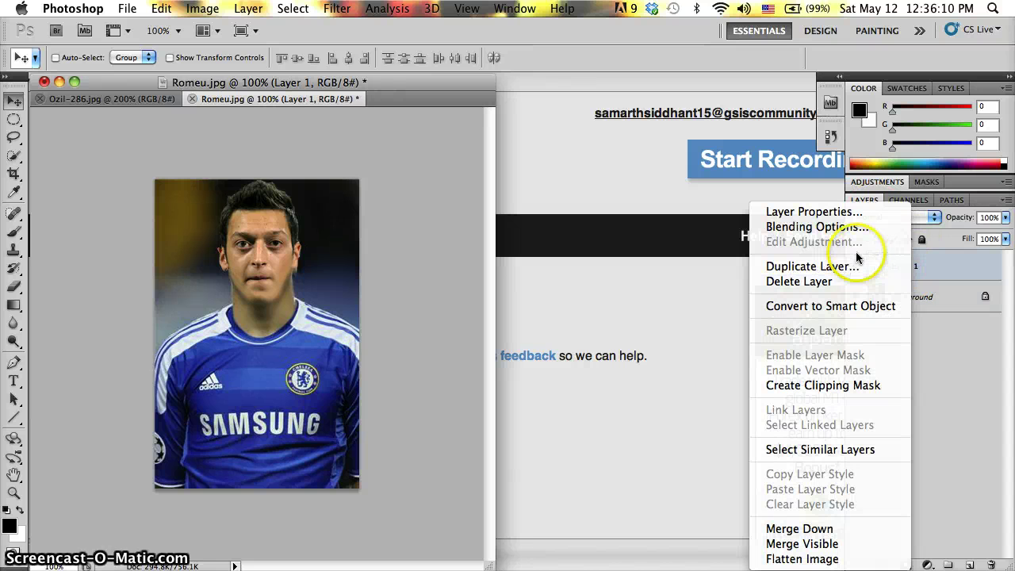
{"action": "left_click", "coordinate": [942, 368]}
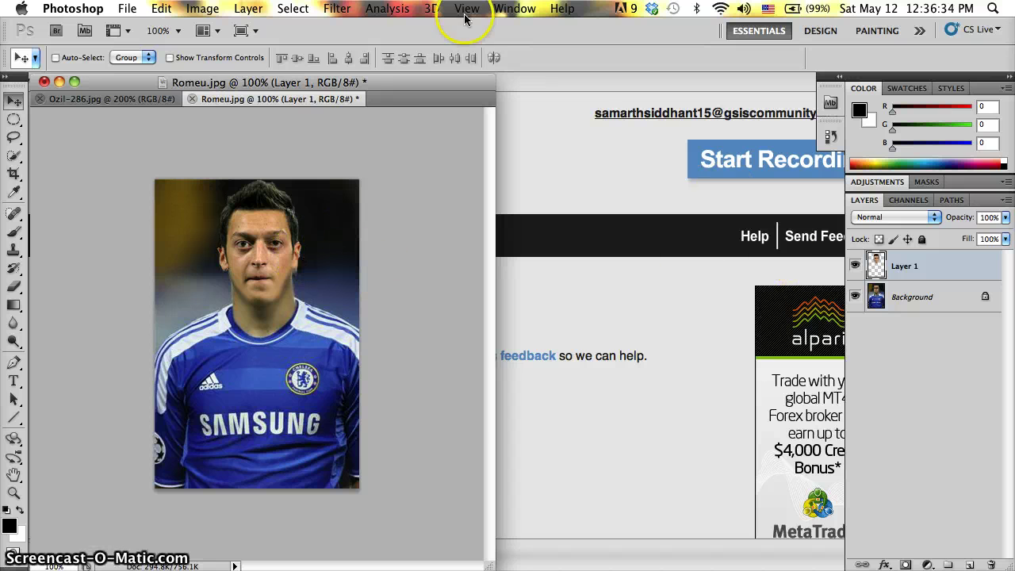
- Save a copy of the image as JPEG named ozil chelsea.jpg in Home Work
{"action": "left_click", "coordinate": [127, 8]}
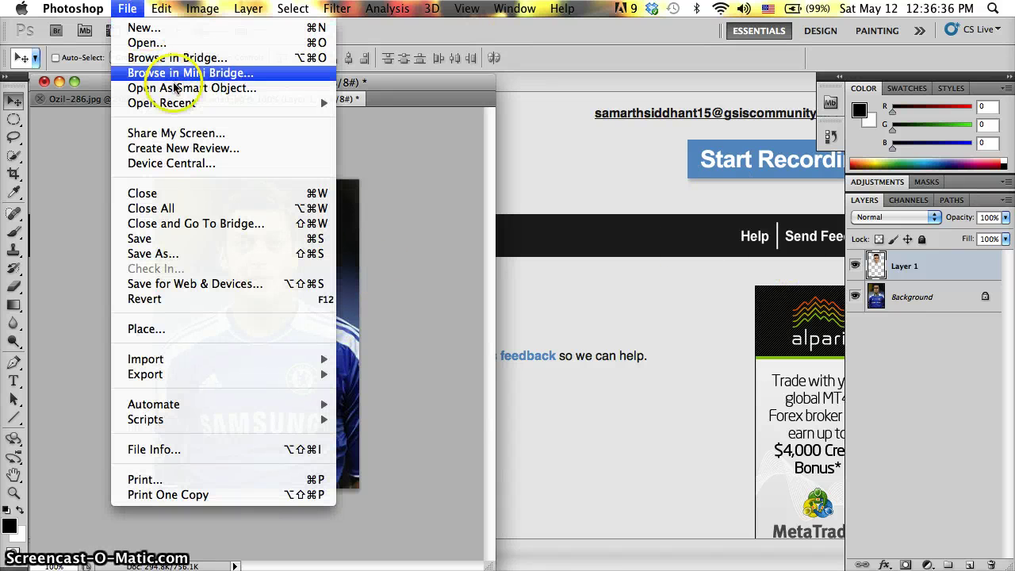
{"action": "left_click", "coordinate": [240, 253]}
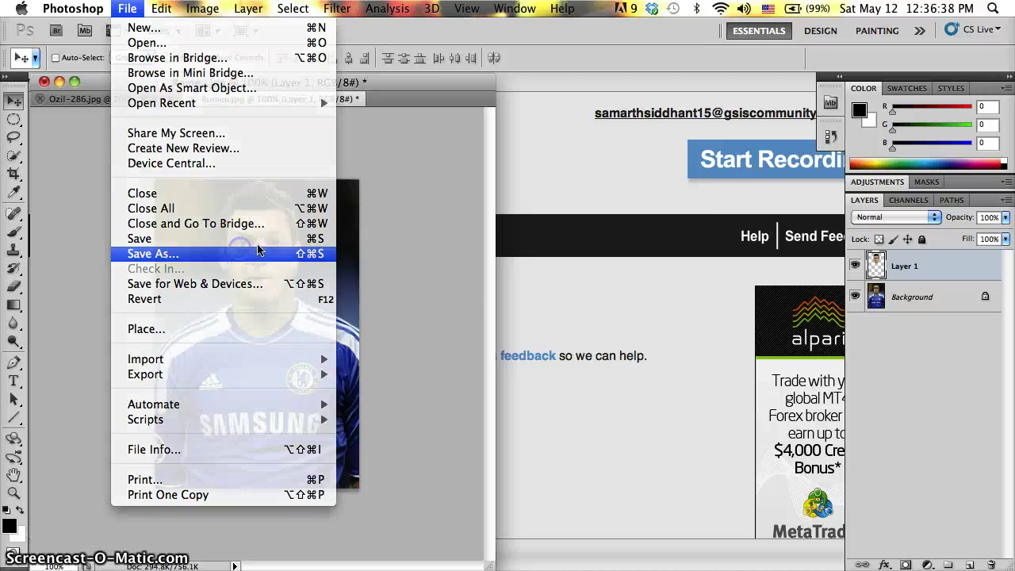
{"action": "left_click", "coordinate": [494, 162]}
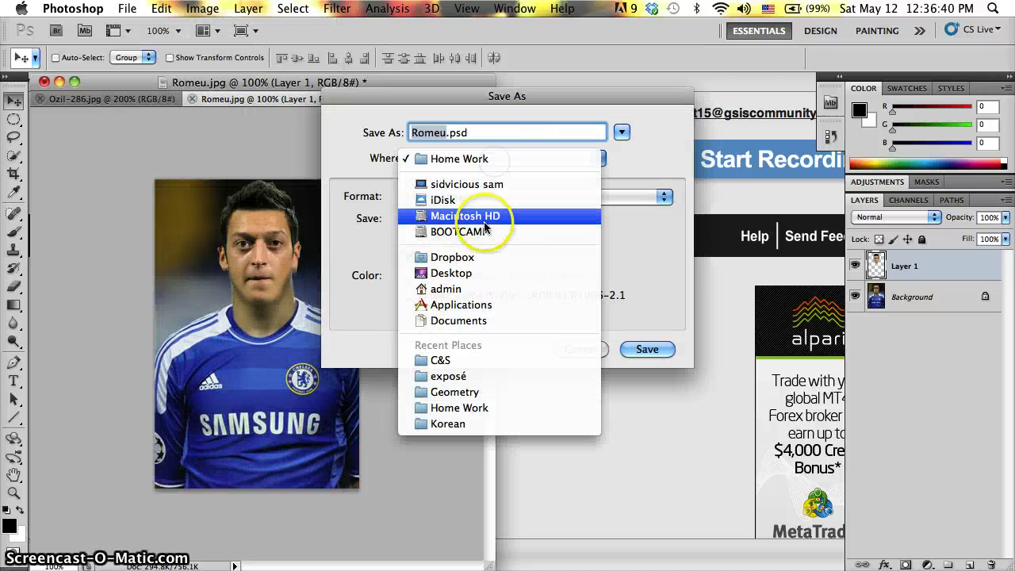
{"action": "left_click", "coordinate": [641, 165]}
{"action": "left_click", "coordinate": [594, 193]}
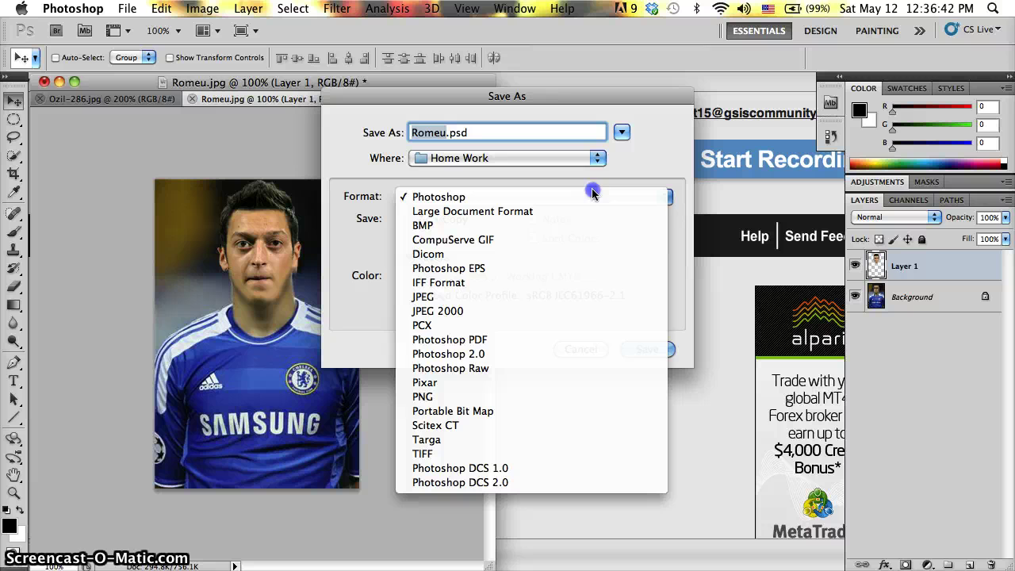
{"action": "left_click", "coordinate": [463, 296]}
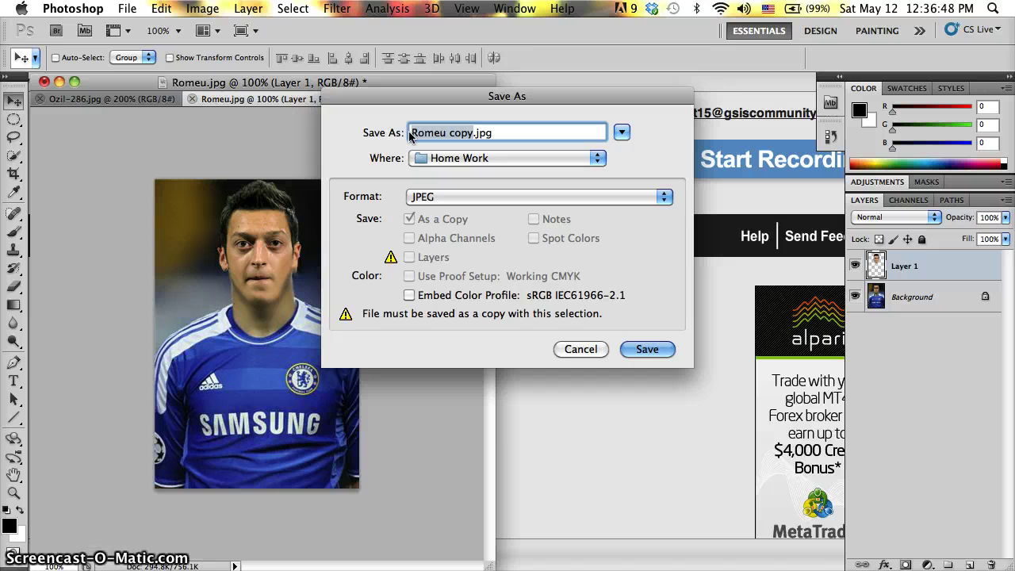
{"action": "type", "text": "ozil c"}
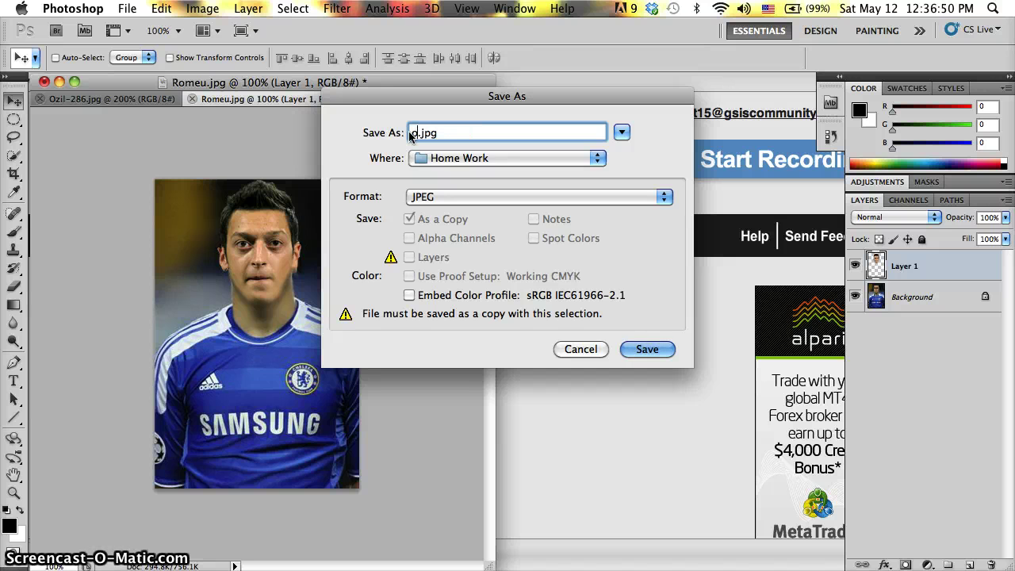
{"action": "type", "text": "helsea"}
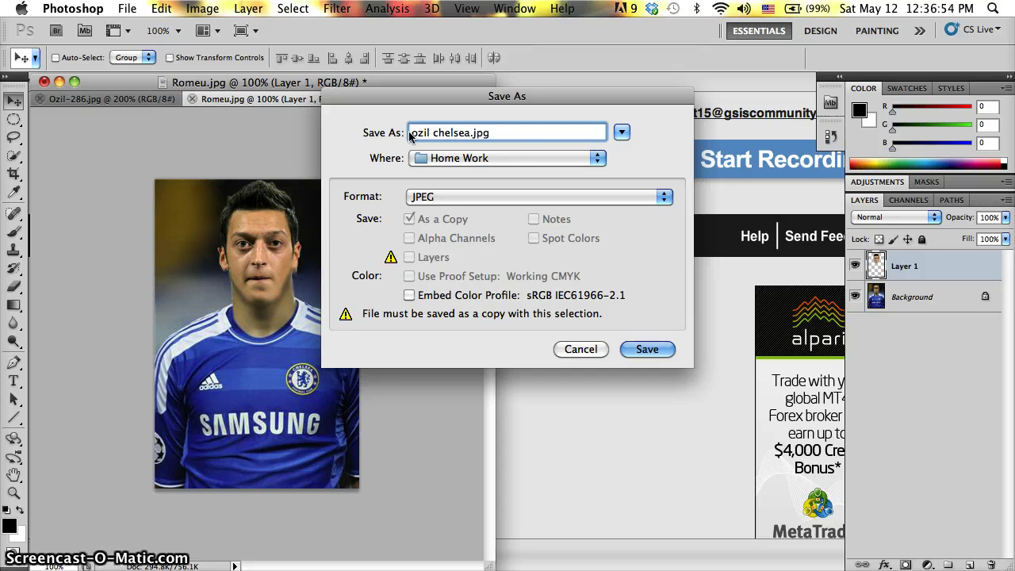
{"action": "left_click", "coordinate": [650, 349]}
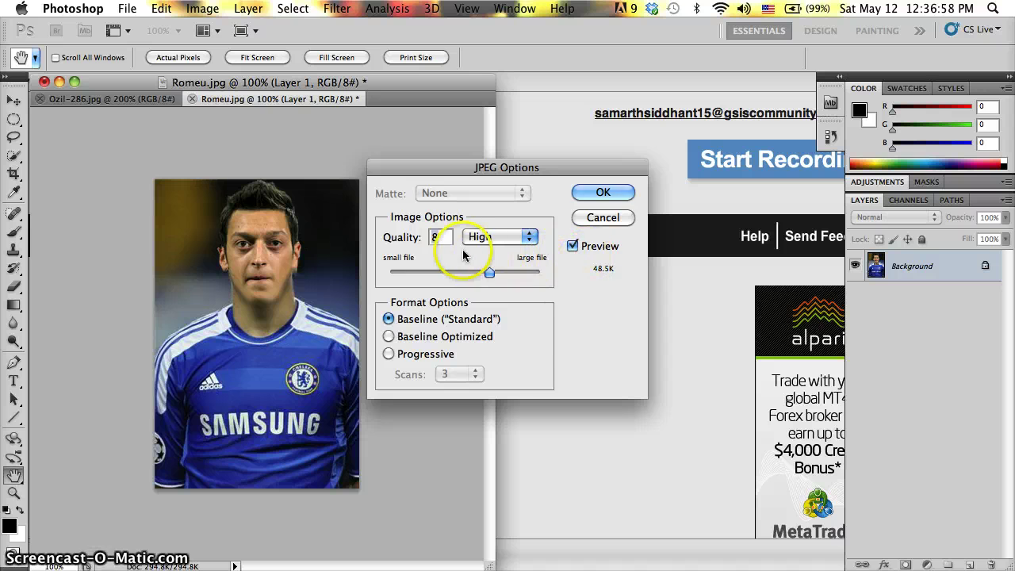
- Accept the JPEG options at quality 8, High, to write the file
{"action": "left_click", "coordinate": [519, 242]}
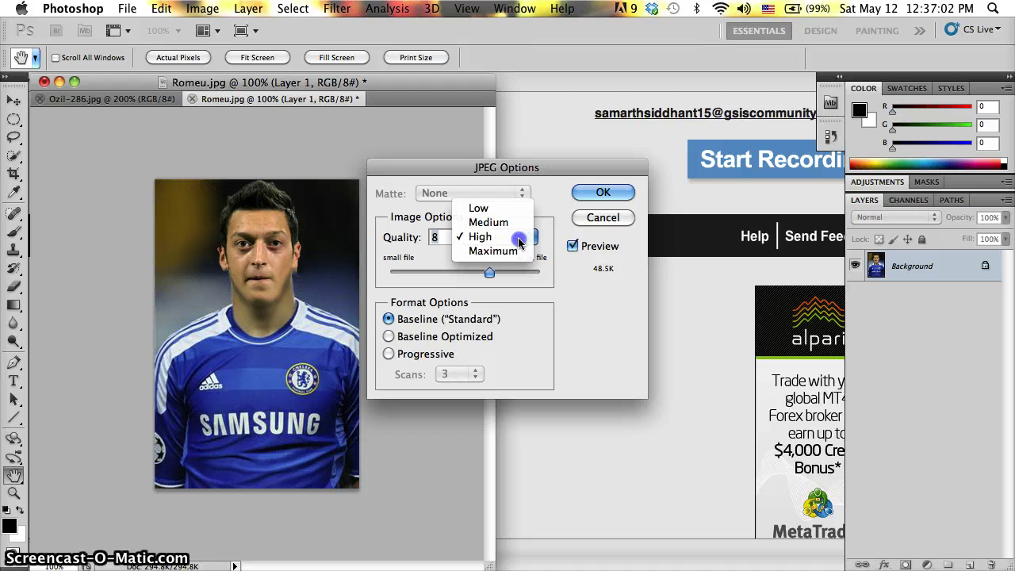
{"action": "left_click", "coordinate": [516, 235]}
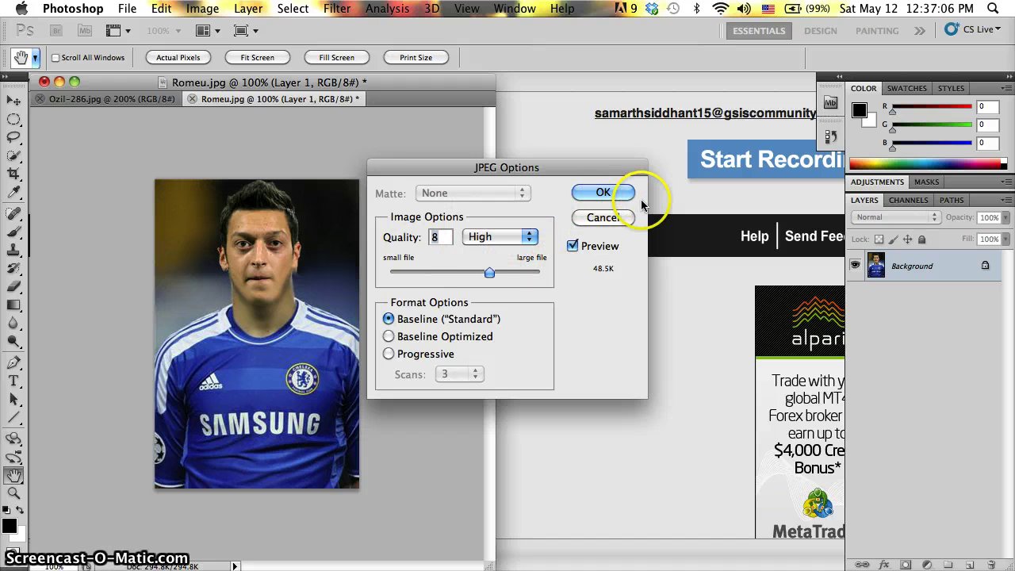
{"action": "left_click", "coordinate": [600, 192]}
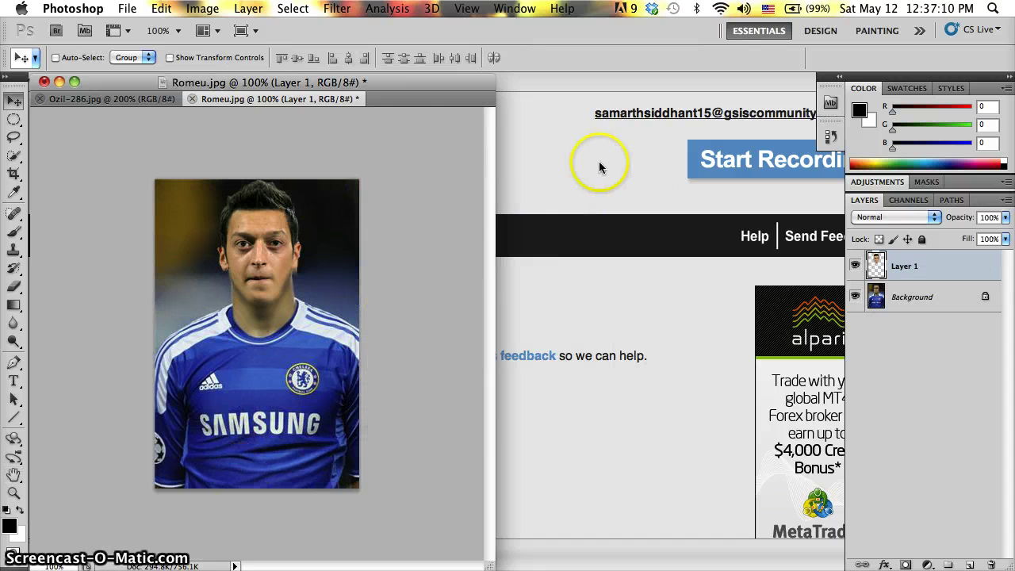
- Quit Photoshop with Cmd+Q, cancelling the Save As and choosing Don't Save for Romeu.jpg
{"action": "left_click", "coordinate": [432, 166]}
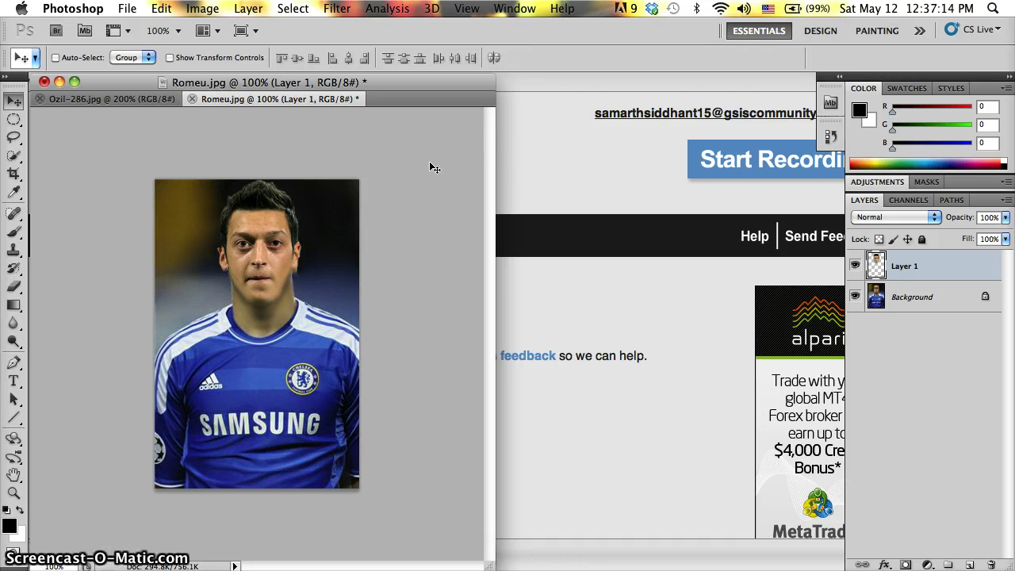
{"action": "key", "text": "super+q"}
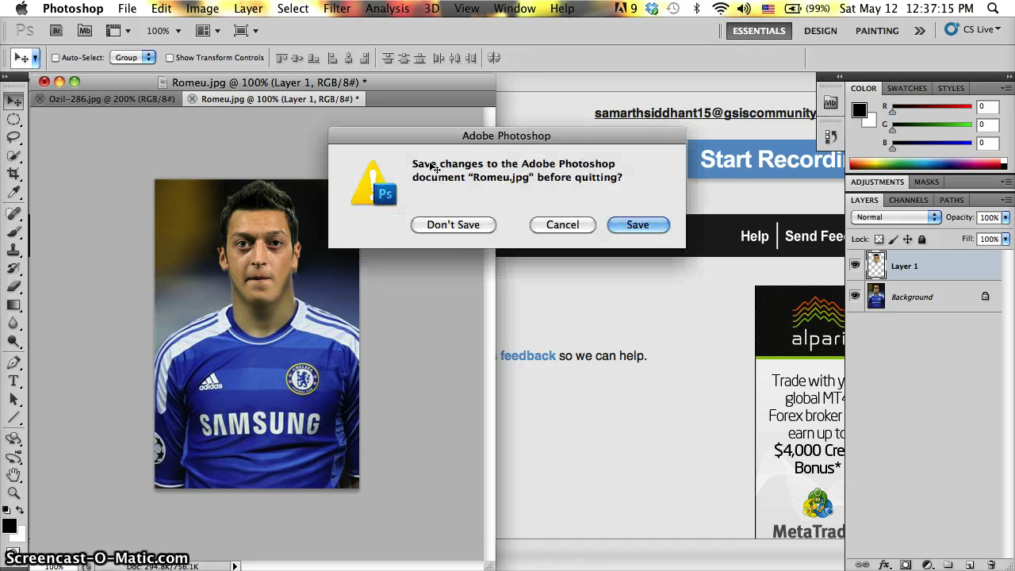
{"action": "left_click", "coordinate": [644, 229]}
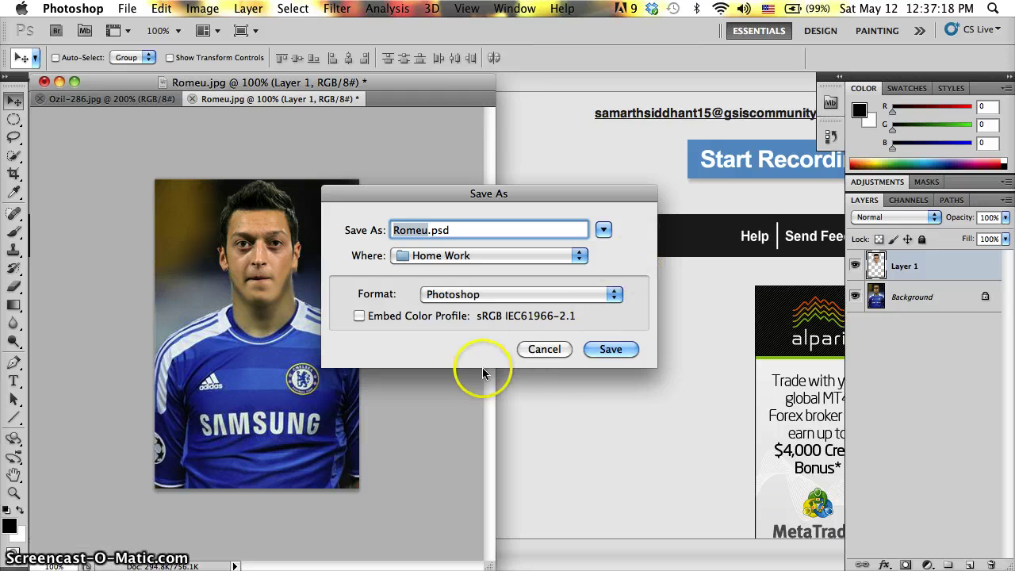
{"action": "left_click", "coordinate": [542, 351]}
{"action": "key", "text": "super+q"}
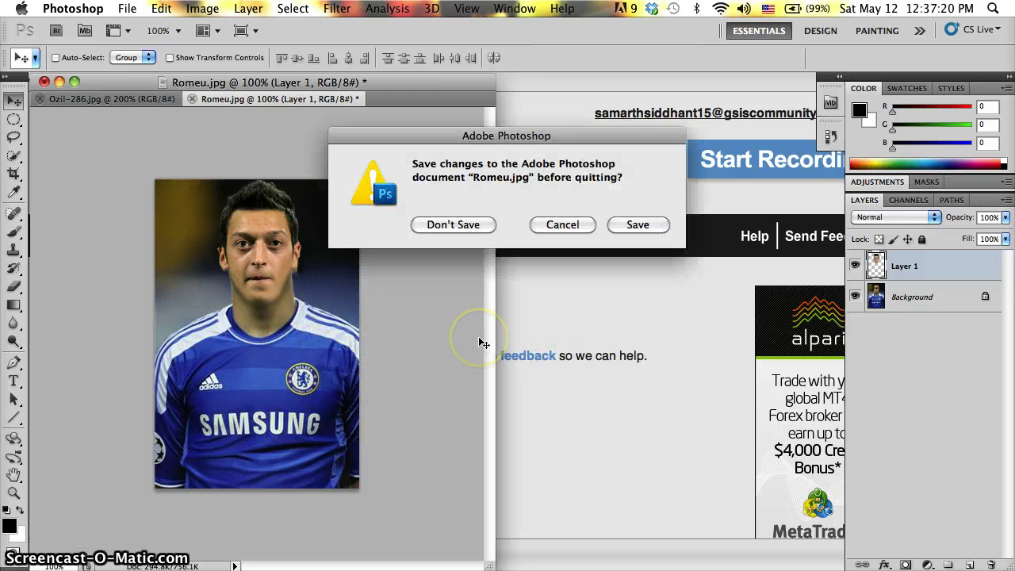
{"action": "left_click", "coordinate": [452, 226]}
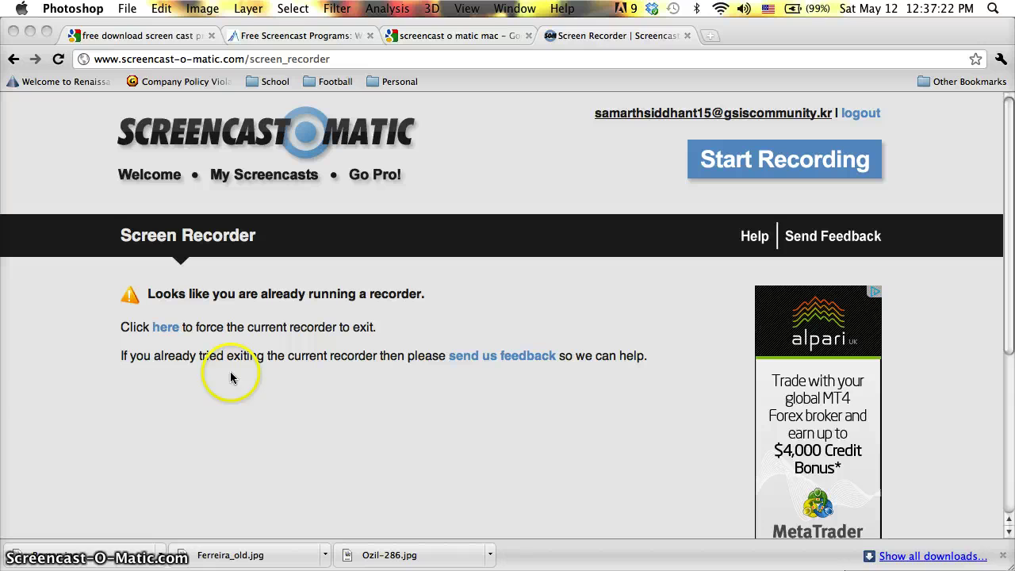
- Open Romeu.jpg from Home Work in Preview to confirm the original player is unchanged
{"action": "left_click", "coordinate": [41, 547]}
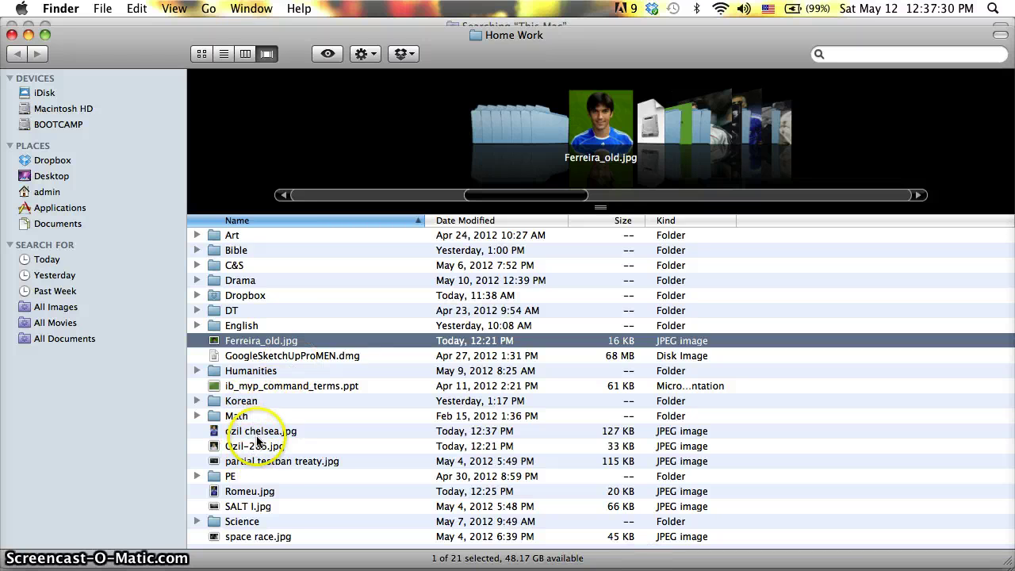
{"action": "left_click", "coordinate": [270, 493]}
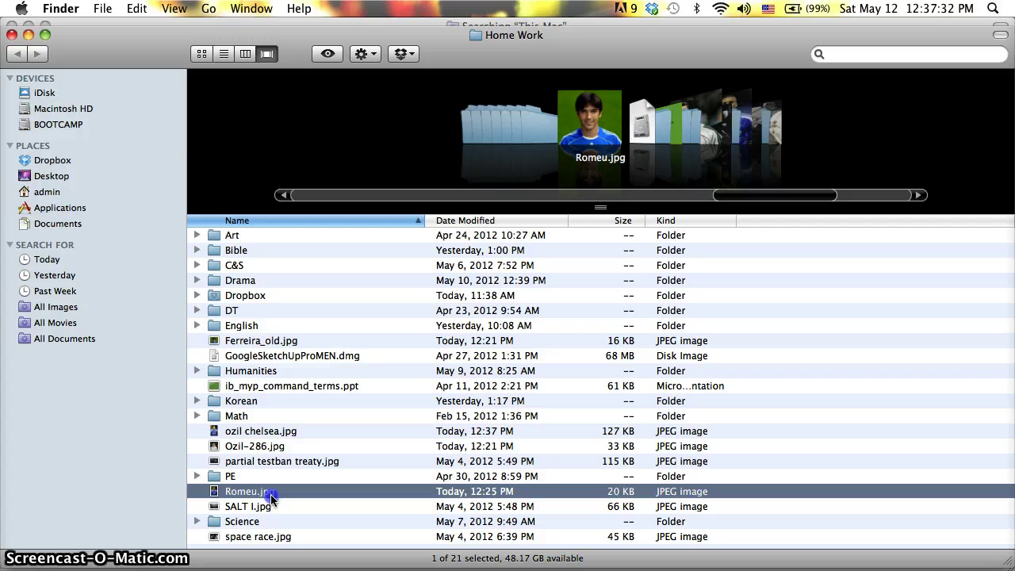
{"action": "double_click", "coordinate": [271, 494]}
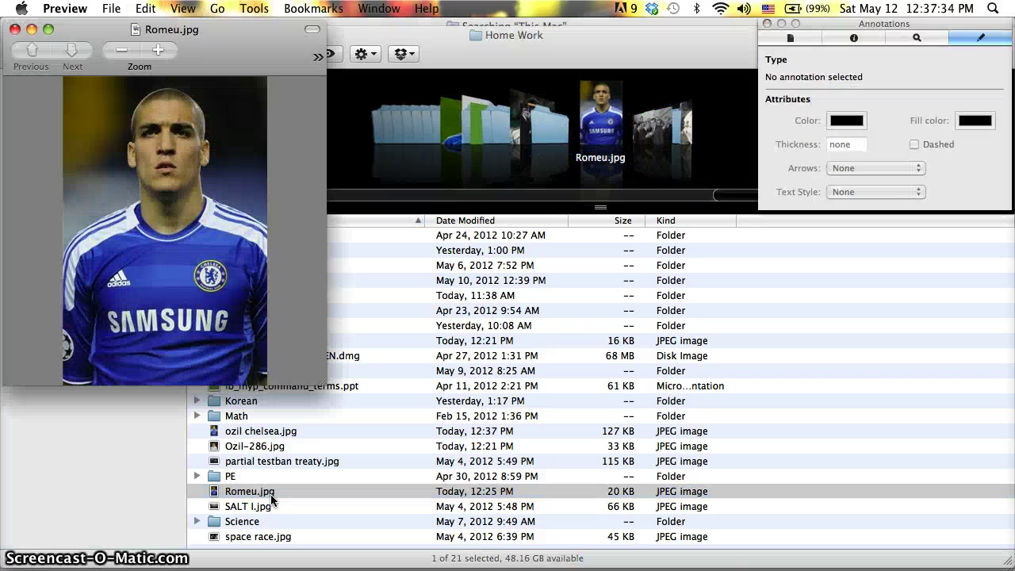
{"action": "left_click", "coordinate": [14, 30]}
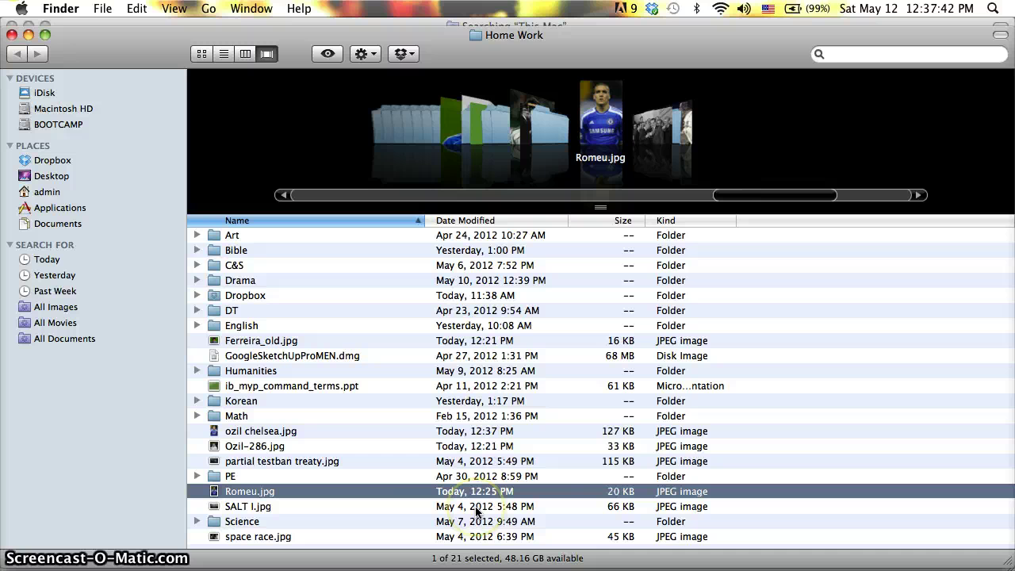
- Open ozil chelsea.jpg in Preview to view Özil's face in the Chelsea kit, then quit Preview
{"action": "left_click", "coordinate": [592, 491]}
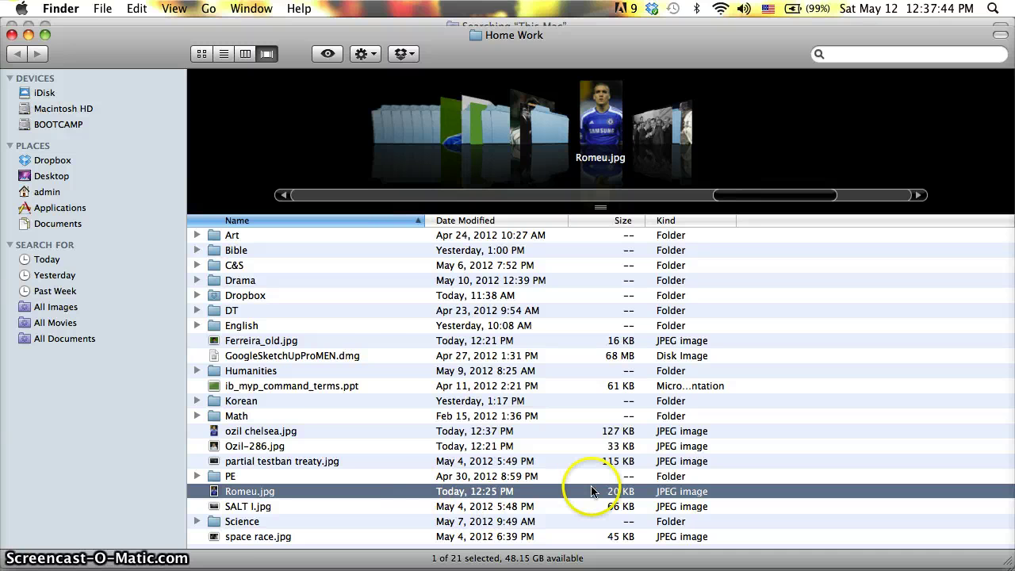
{"action": "left_click", "coordinate": [263, 432]}
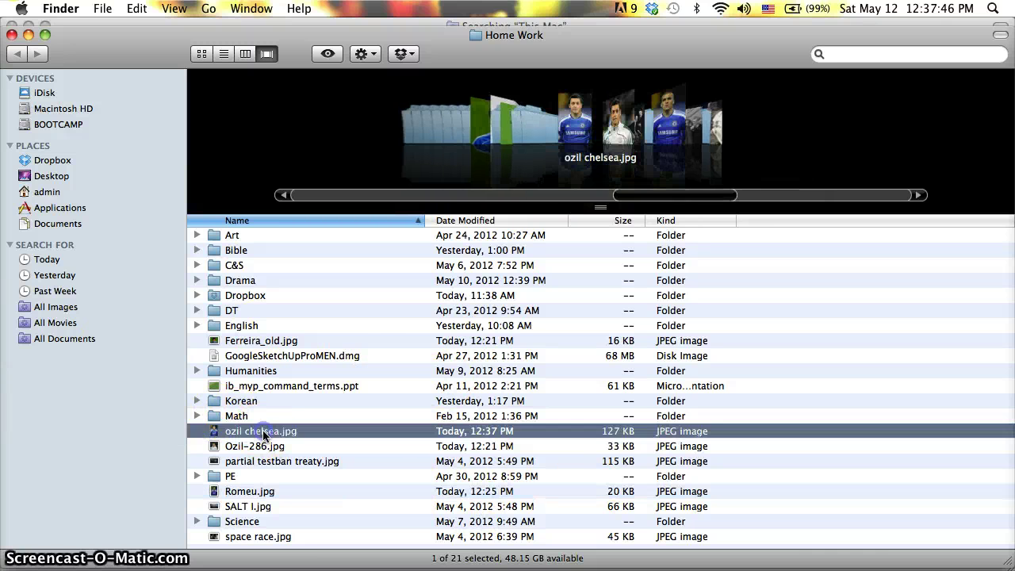
{"action": "double_click", "coordinate": [263, 433]}
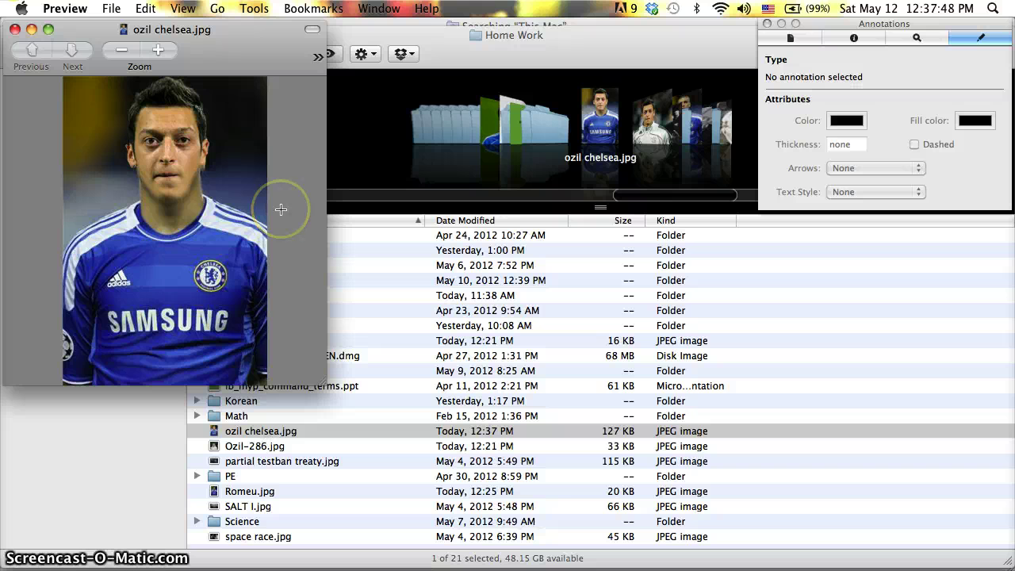
{"action": "key", "text": "super+q"}
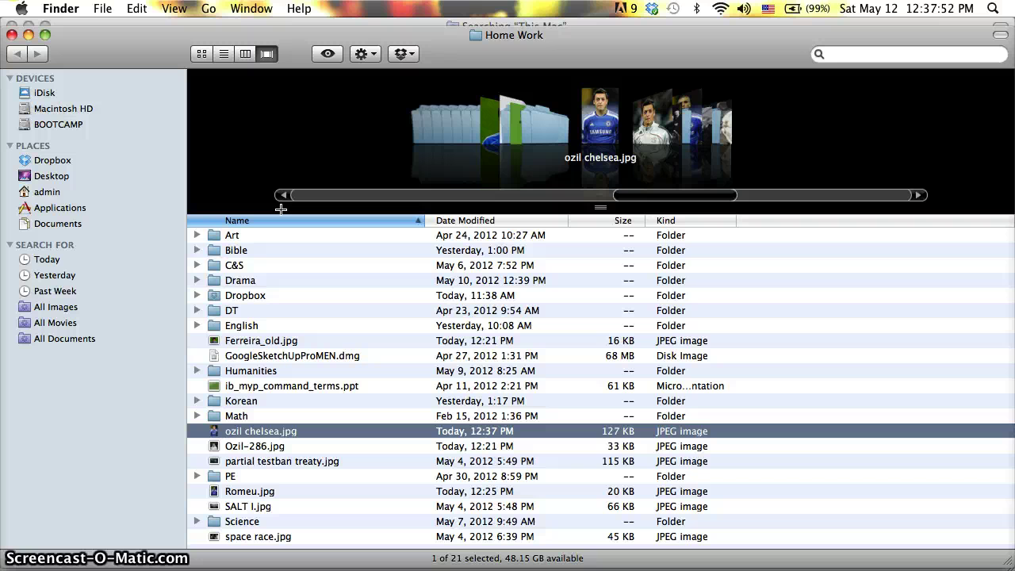
{"action": "left_click", "coordinate": [143, 416]}
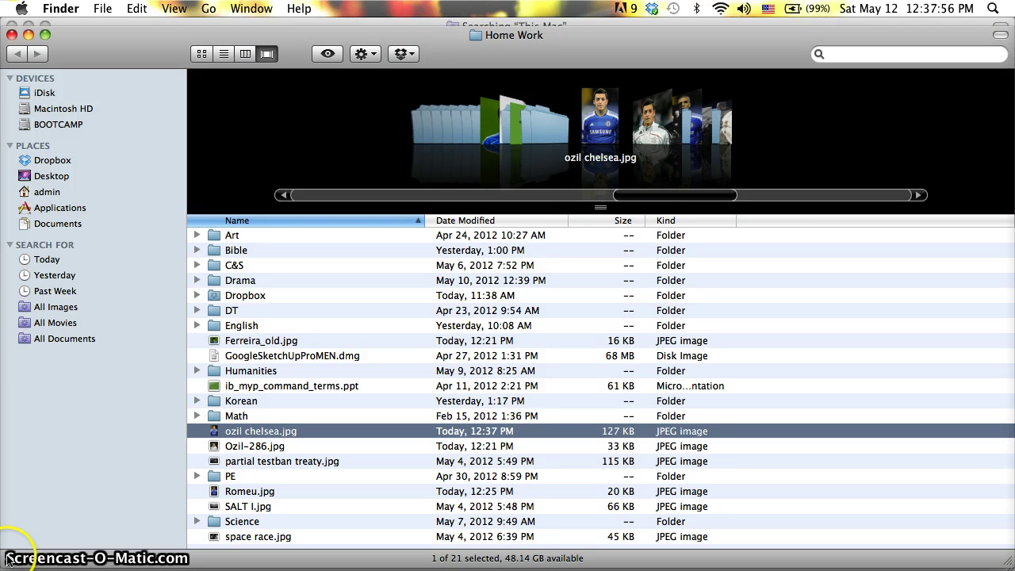
{"action": "left_click", "coordinate": [250, 565]}
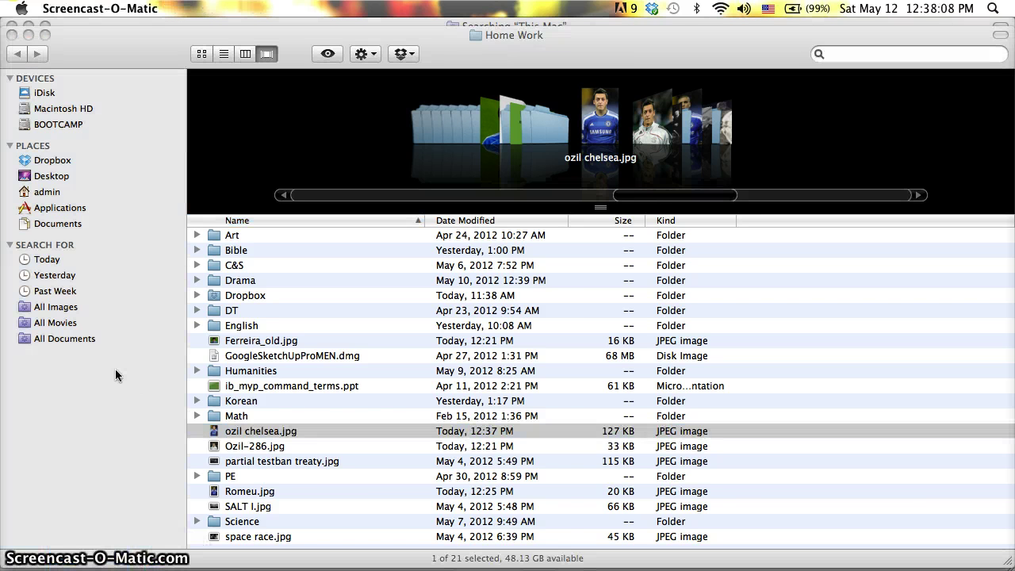